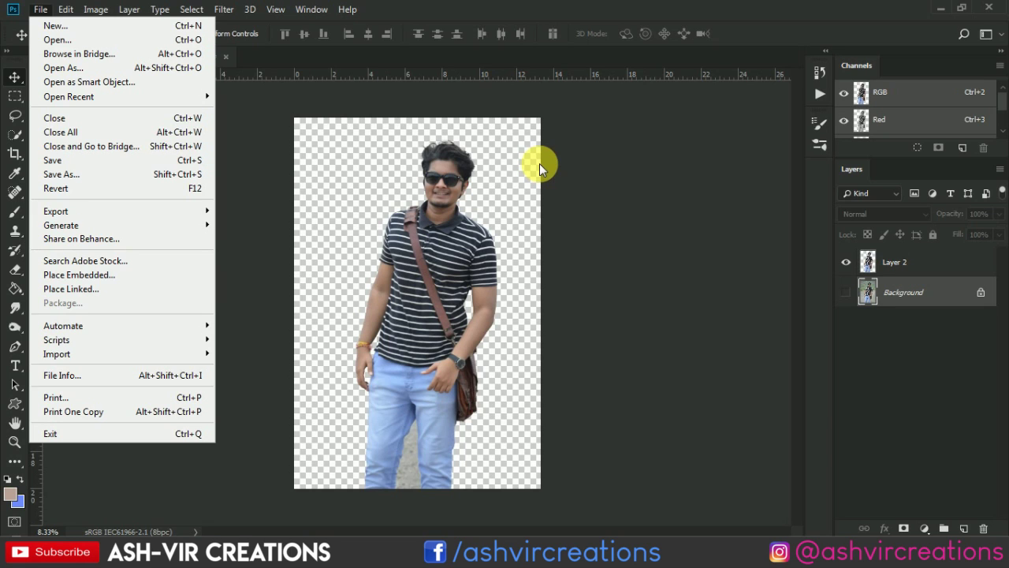
- Open the image fxcbvdf from the Desktop folder
key(ctrl+o)
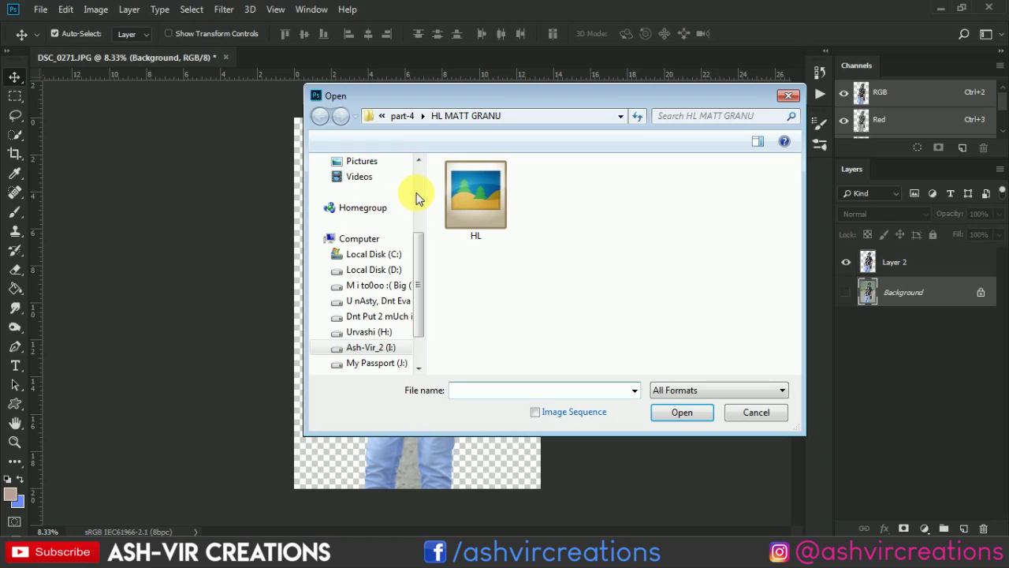
scroll(417, 225, up, 3)
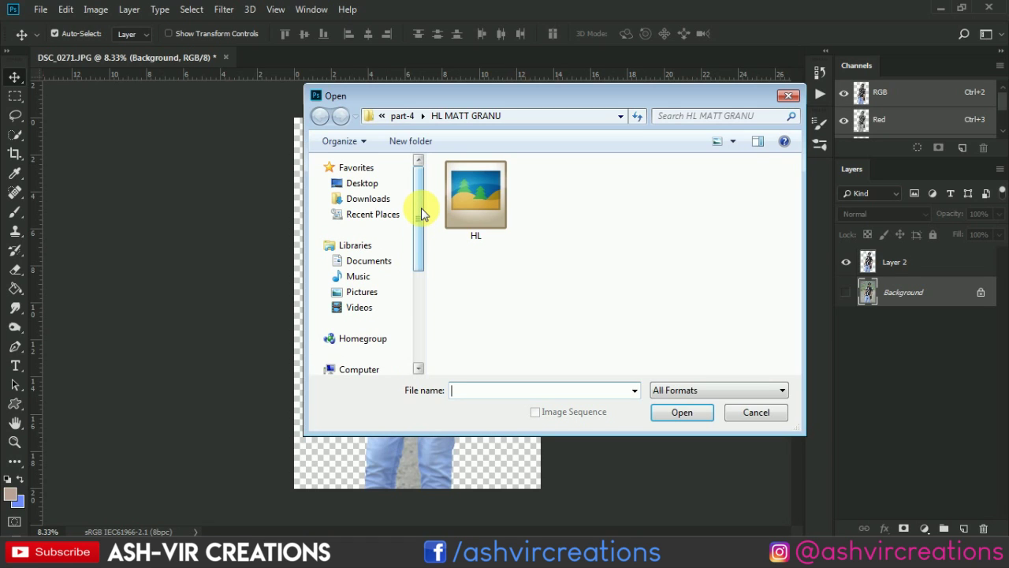
click(383, 184)
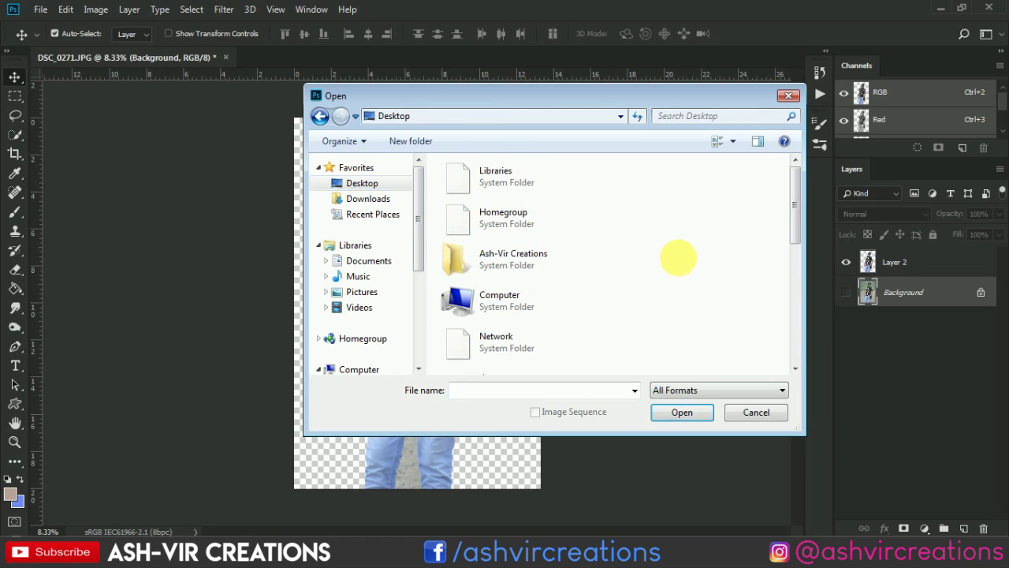
scroll(678, 260, down, 5)
scroll(540, 315, down, 2)
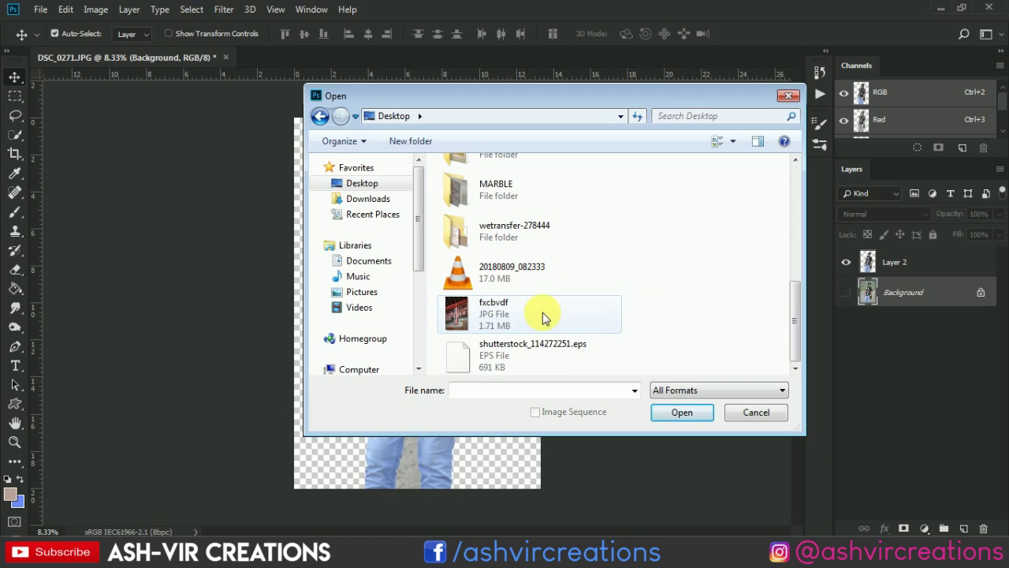
double_click(503, 319)
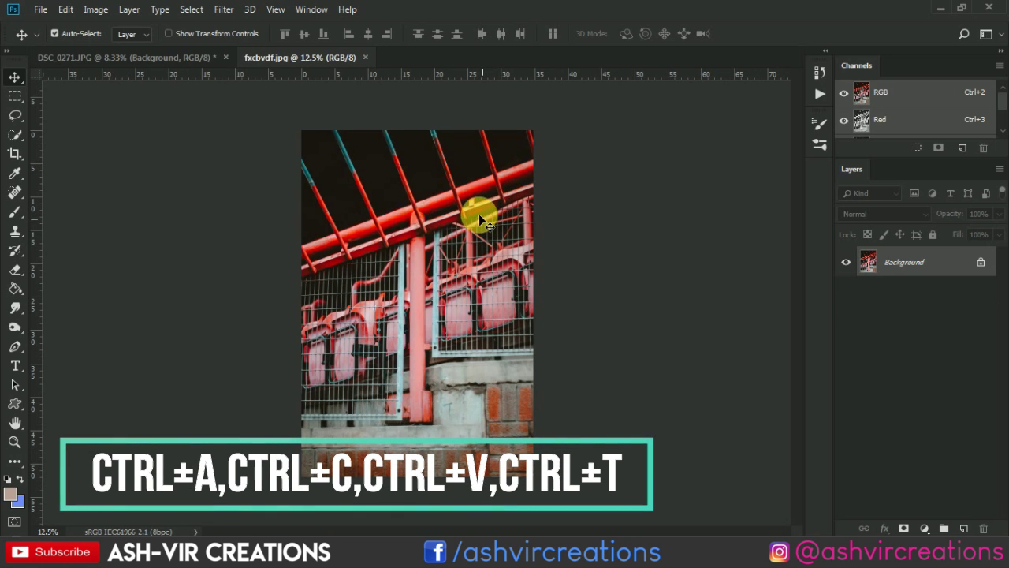
- Paste the whole stadium image from fxcbvdf.jpg into DSC_0271.JPG and place it behind the cut-out man
click(197, 59)
key(ctrl+v)
drag(349, 173, 448, 245)
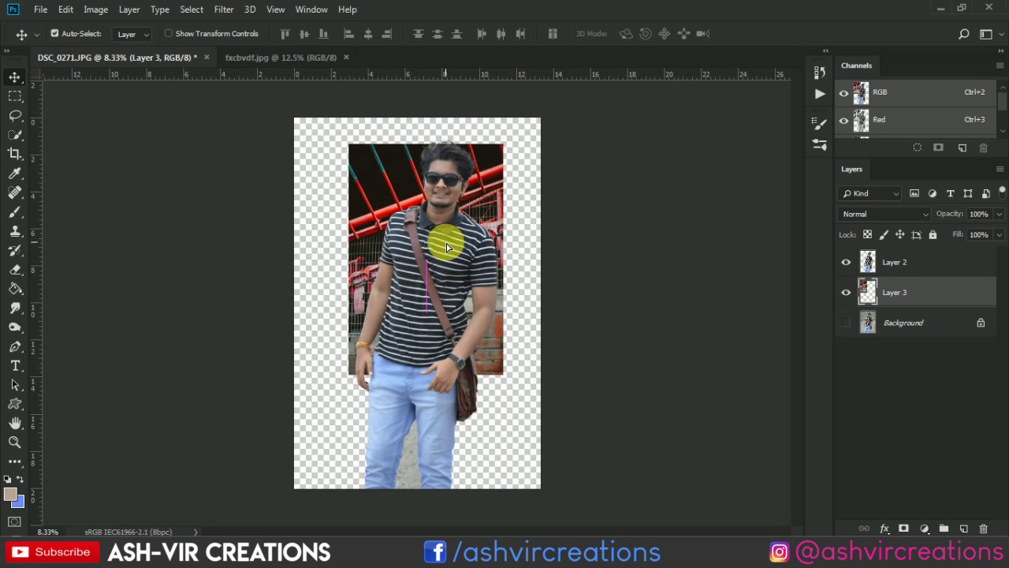
- Scale the pasted stadium layer to about 154% with Free Transform and align it with the canvas's right edge behind the man
click(66, 9)
click(139, 319)
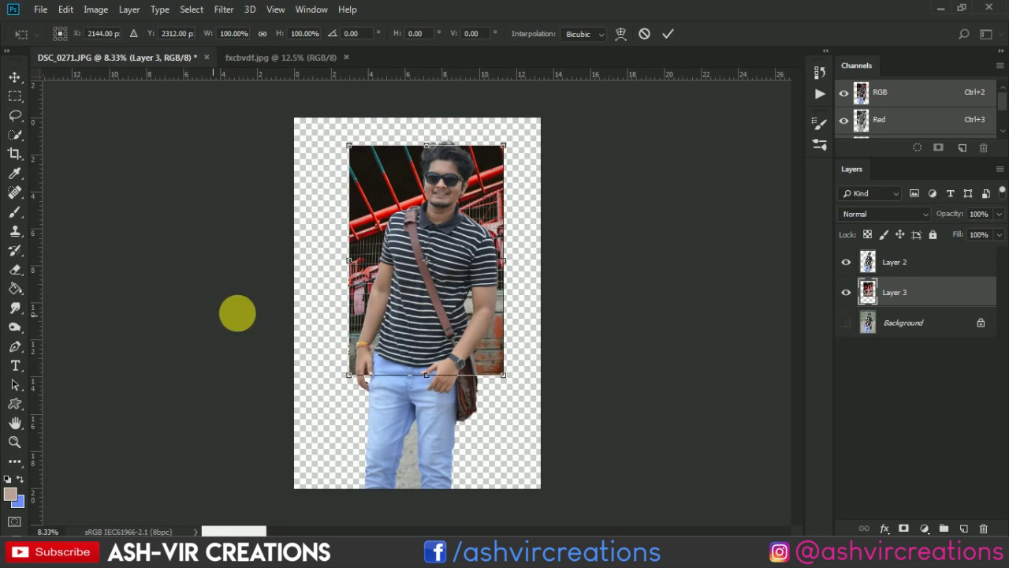
drag(510, 149, 574, 100)
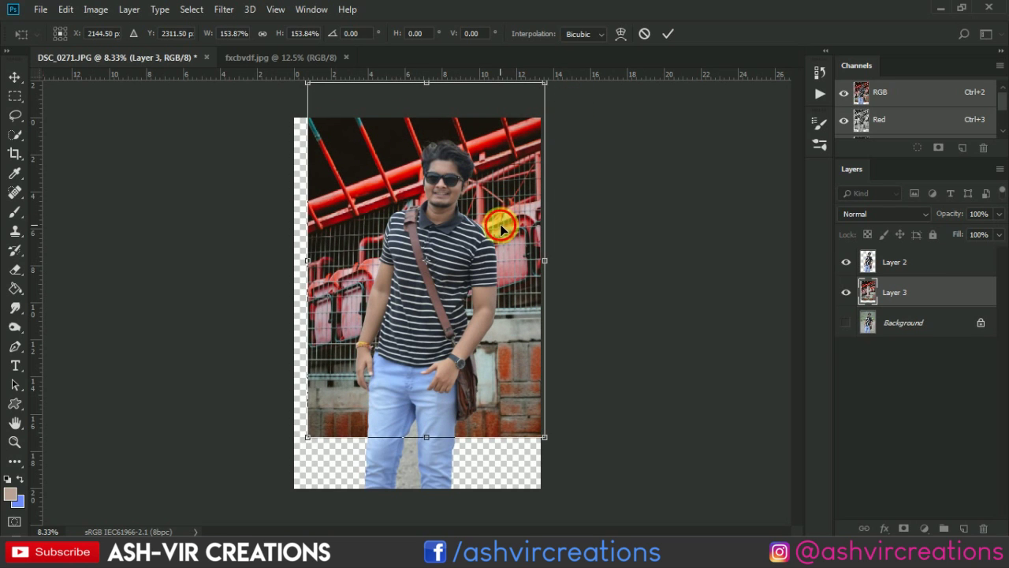
drag(500, 229, 496, 229)
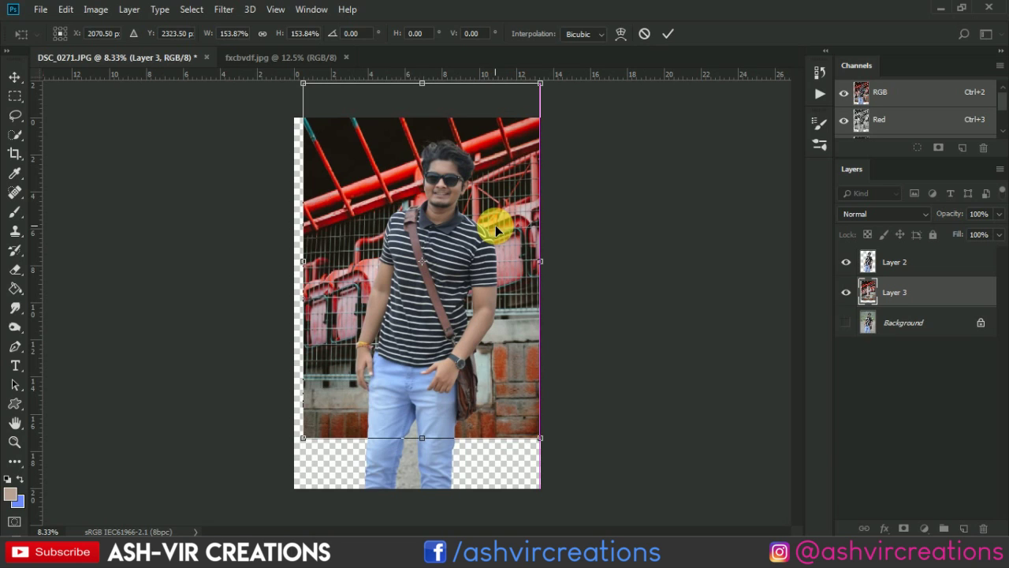
drag(496, 224, 489, 200)
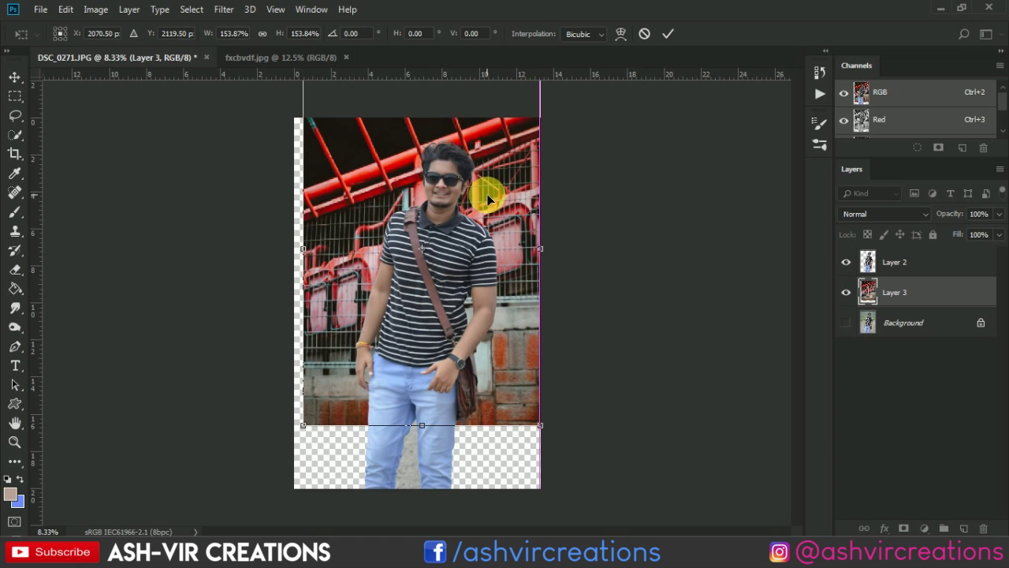
scroll(488, 195, down, 3)
scroll(408, 183, up, 3)
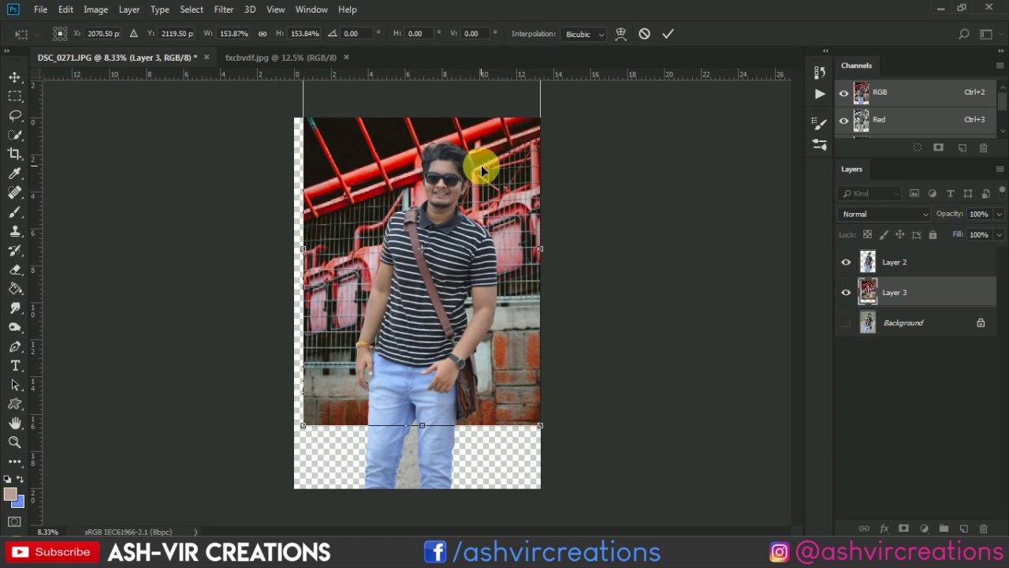
drag(483, 170, 483, 175)
key(Return)
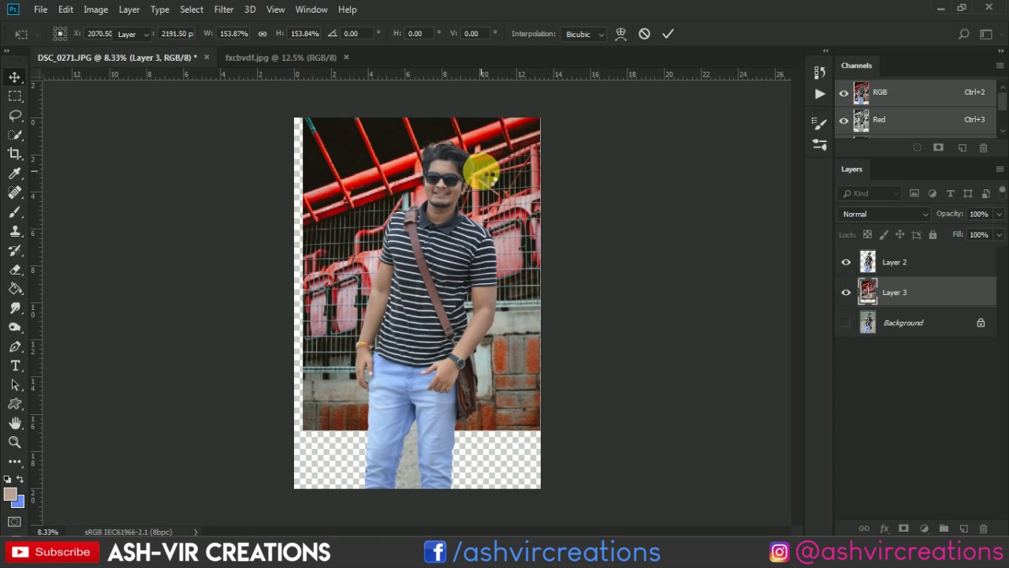
- Crop the canvas to the stadium image, extending it upward and cutting away the empty strips along its left and bottom edges
click(14, 154)
click(360, 209)
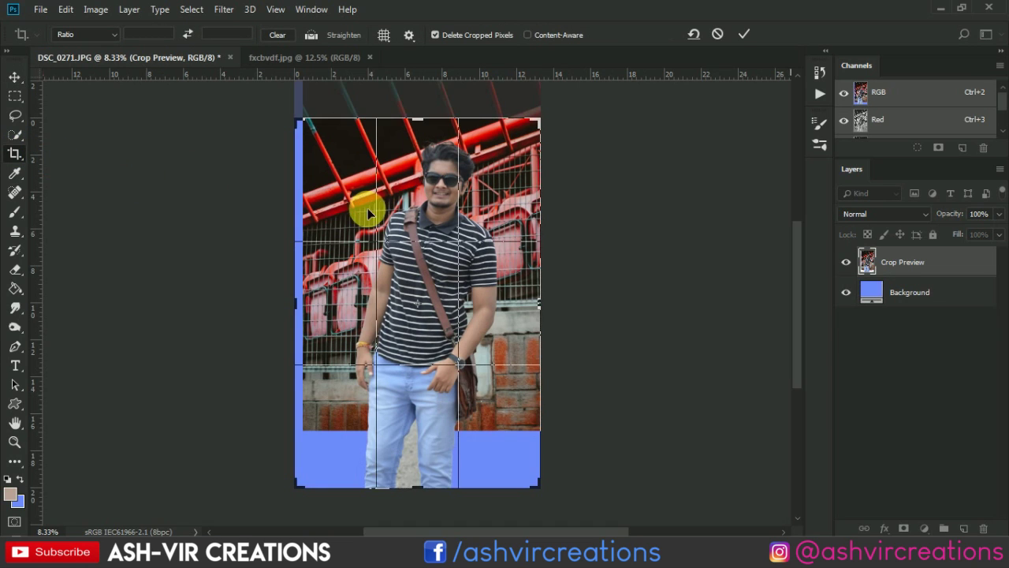
scroll(490, 187, up, 1)
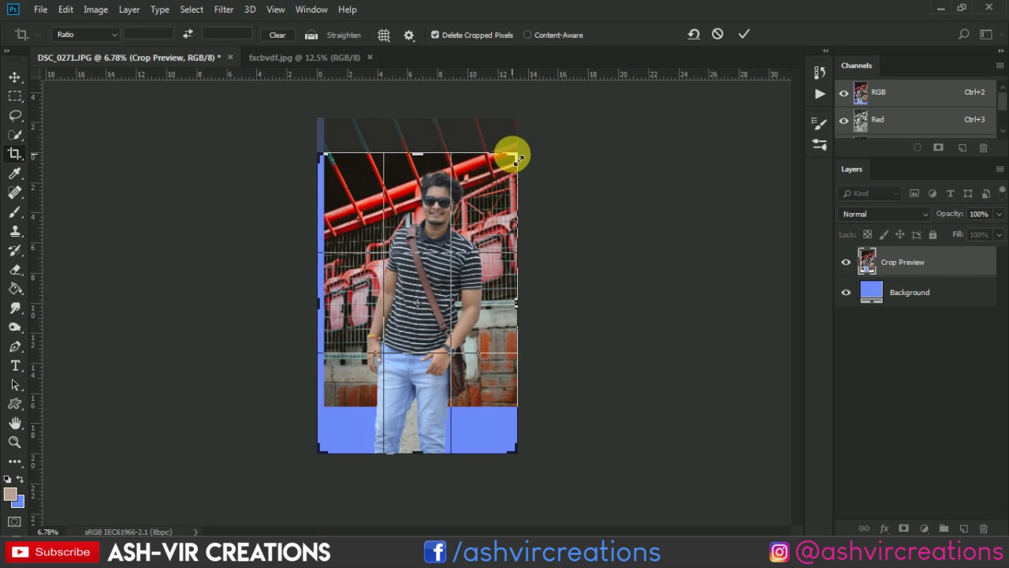
mouse_move(514, 154)
mouse_down()
mouse_move(526, 148)
mouse_move(511, 119)
mouse_move(519, 143)
mouse_up()
key(ctrl+r)
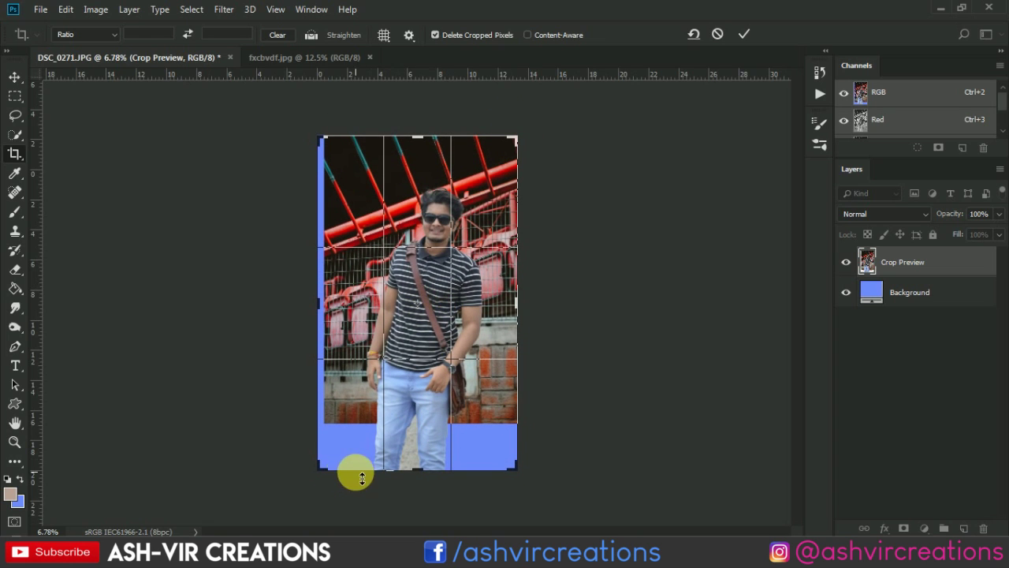
key(ctrl+r)
drag(326, 473, 322, 441)
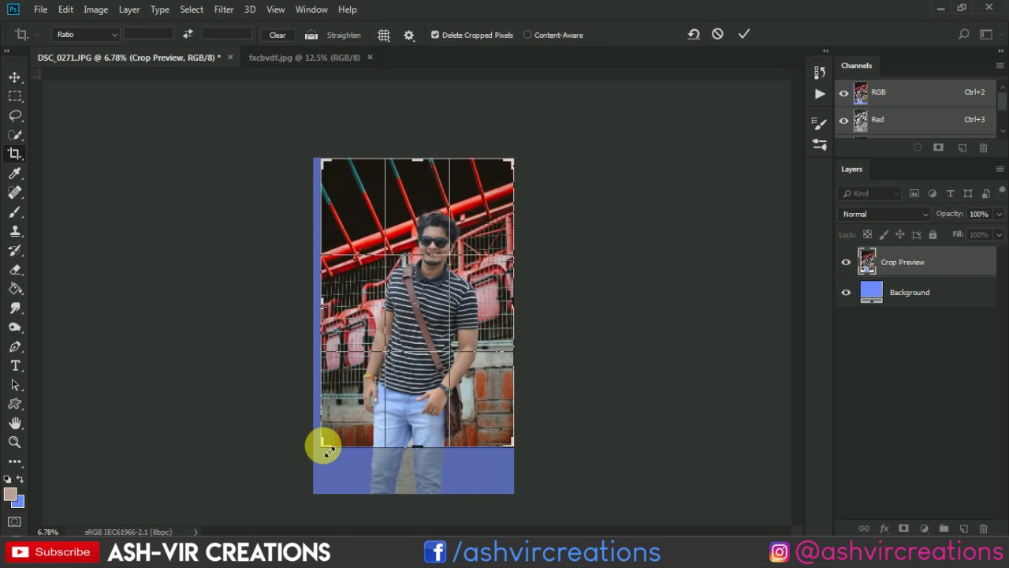
key(ctrl+r)
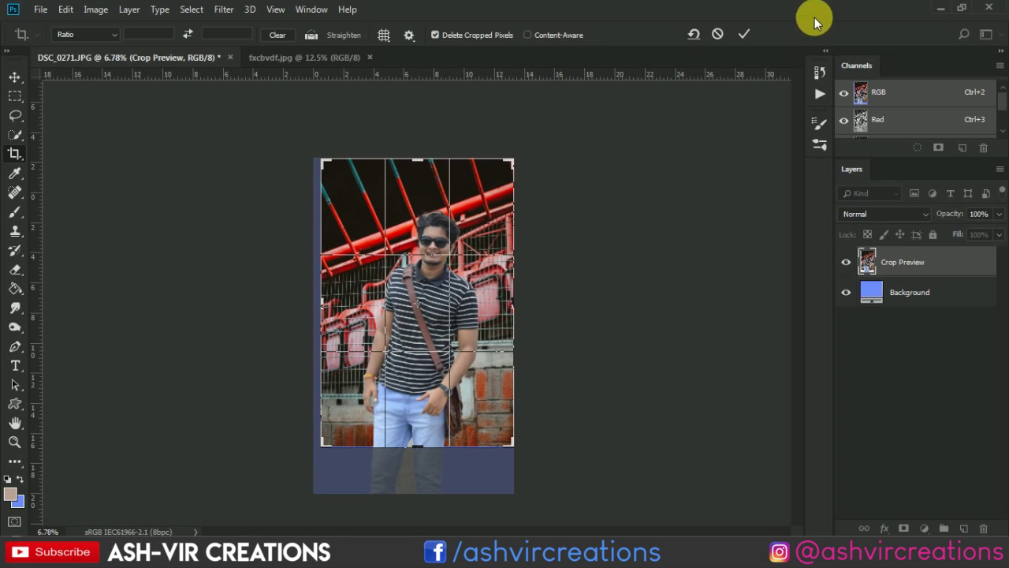
click(744, 34)
- Shift the stadium layer slightly within the canvas and stretch its height to about 102% to cover the gap along the edge
key(v)
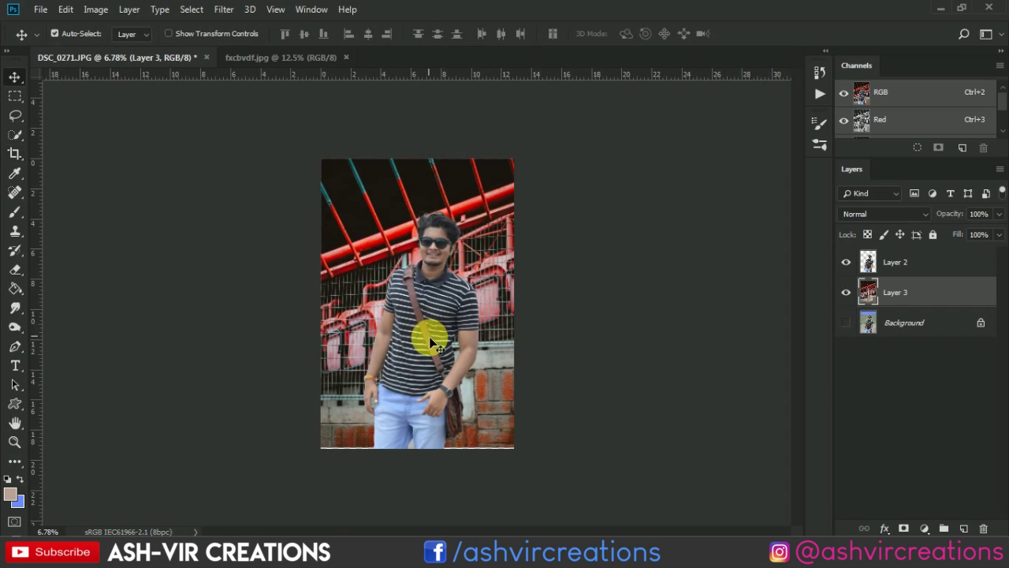
key(ctrl+0)
drag(529, 284, 529, 273)
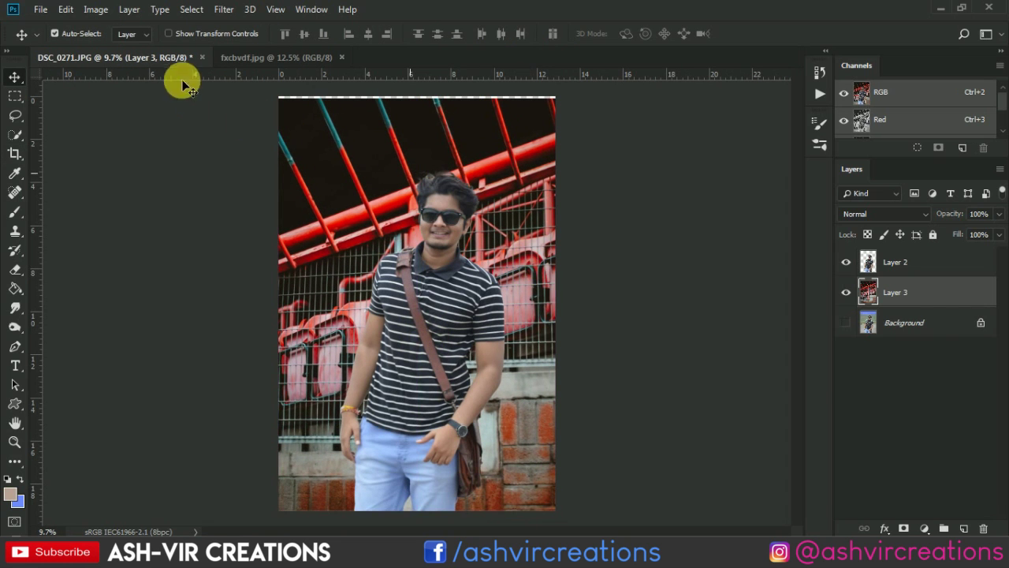
click(66, 12)
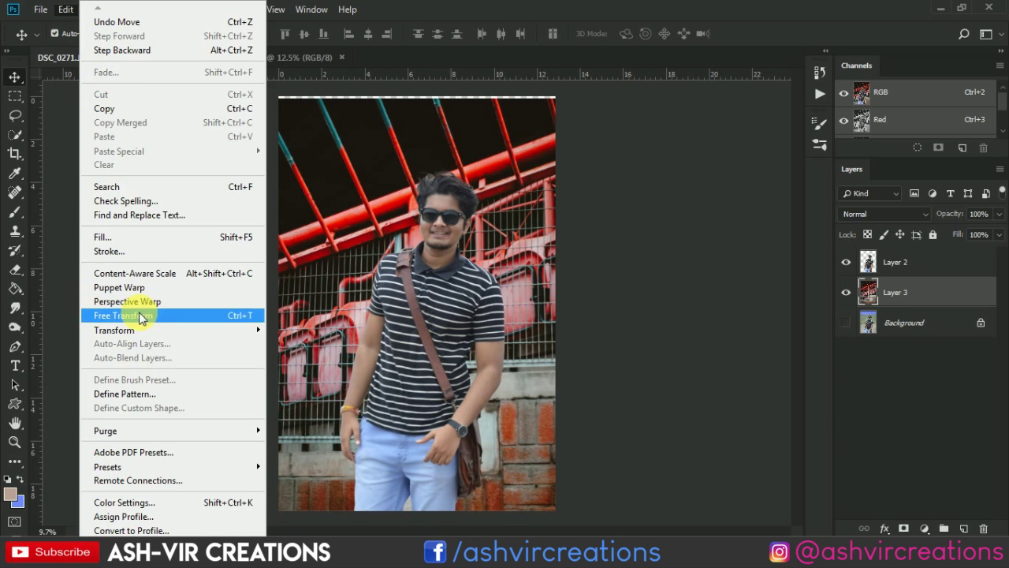
click(139, 317)
drag(417, 99, 417, 90)
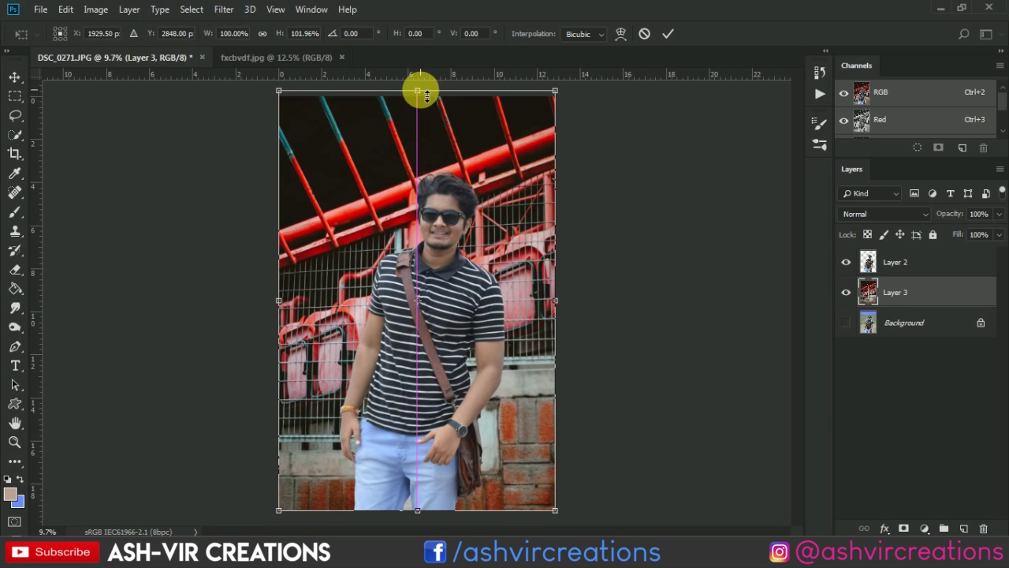
key(Return)
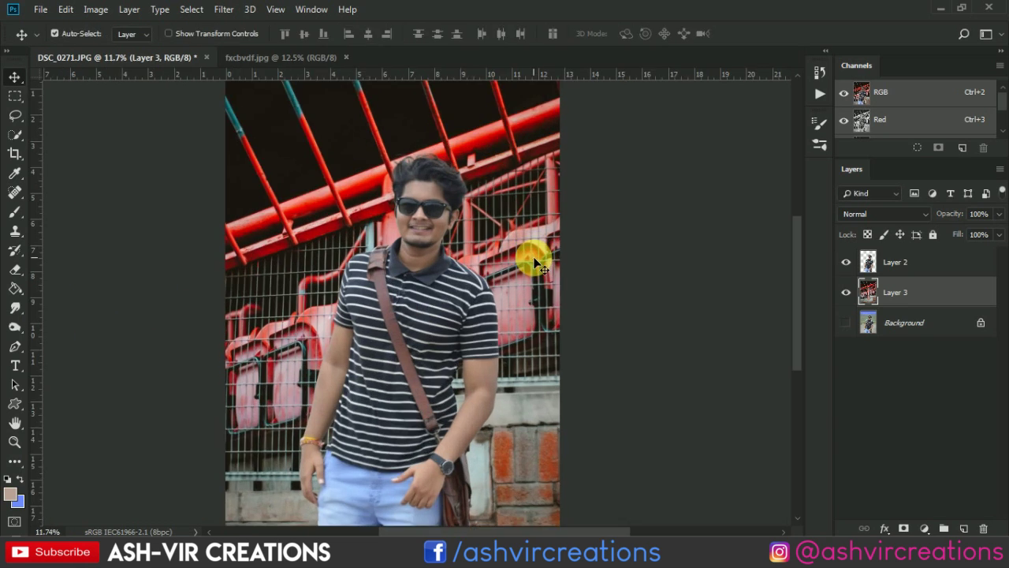
- Select the leftover grey patch between the man's legs on Layer 2 with the Magic Wand, delete it and deselect
scroll(529, 255, up, 1)
scroll(494, 383, down, 2)
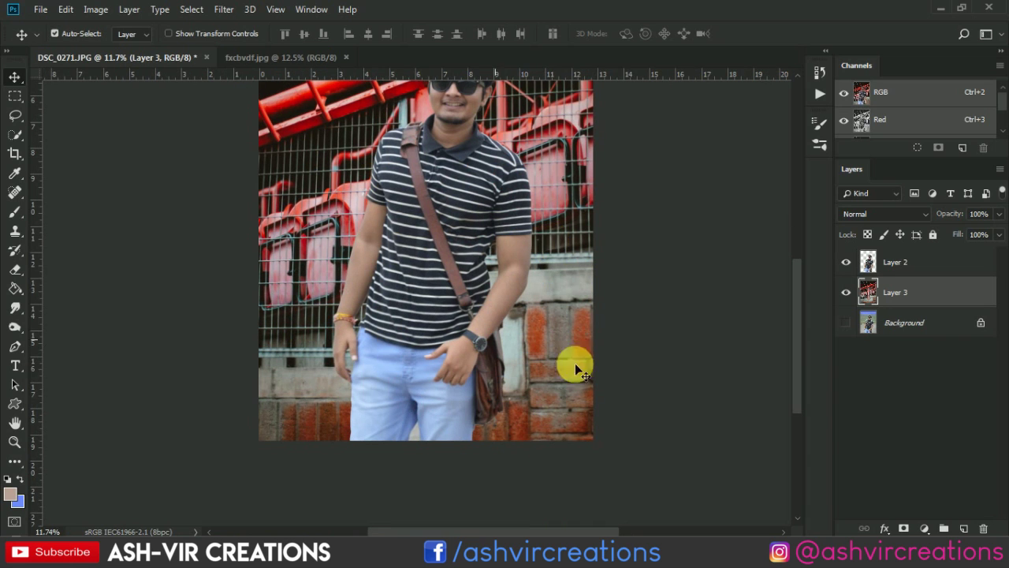
key(alt+bracketright)
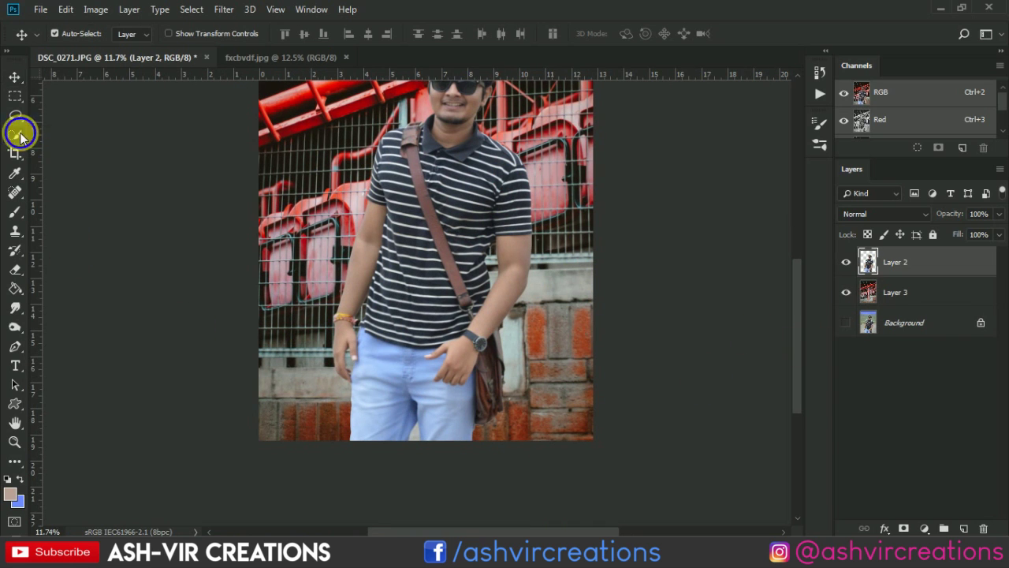
click(15, 134)
click(59, 144)
scroll(384, 456, up, 5)
click(443, 410)
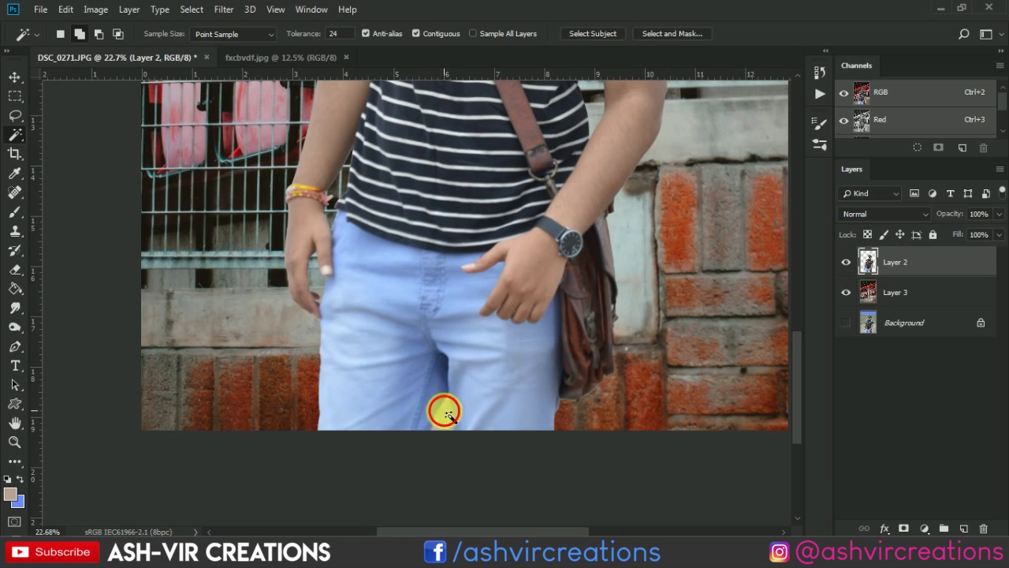
scroll(439, 412, up, 3)
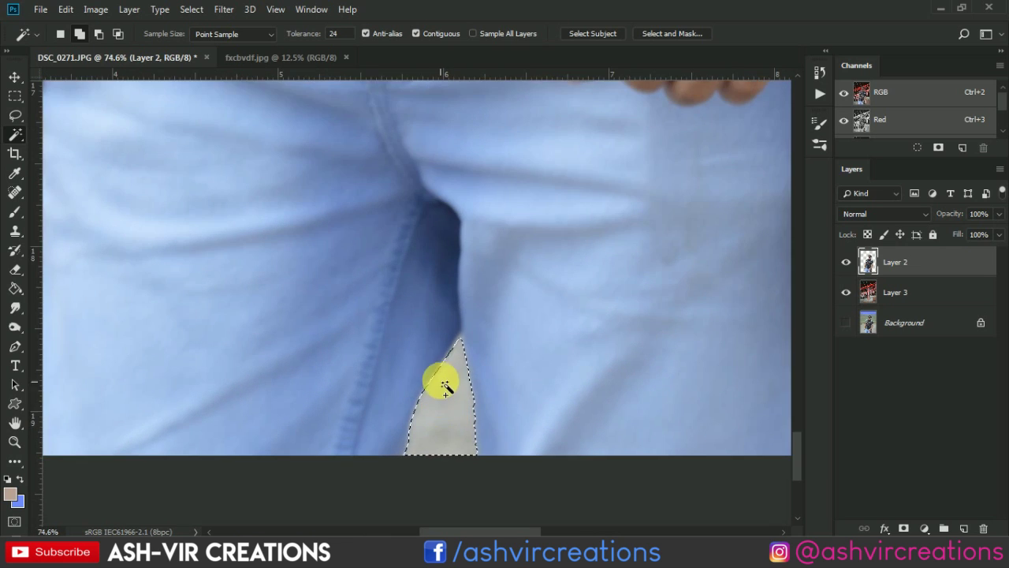
scroll(444, 387, up, 3)
shift+click(475, 311)
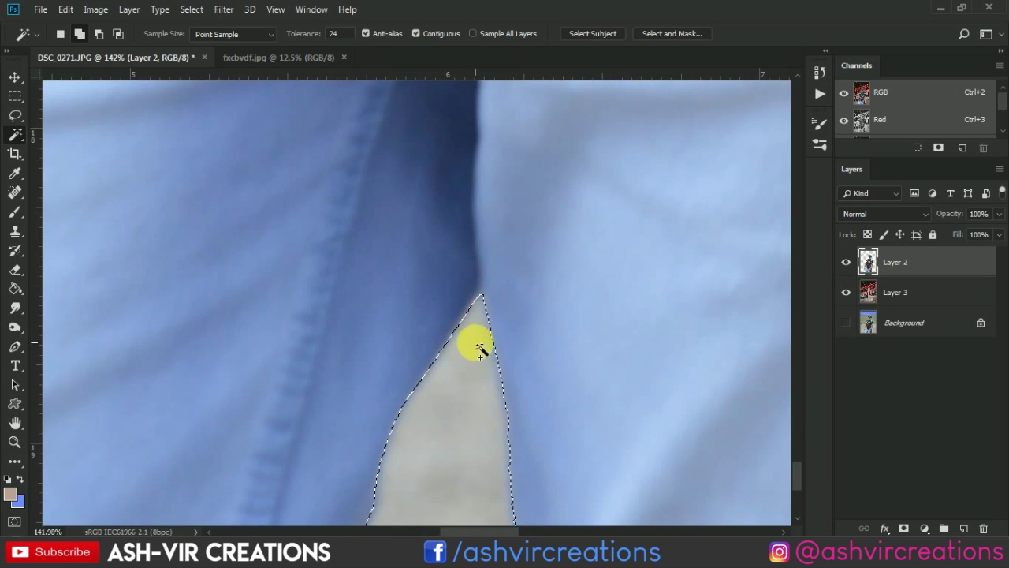
key(Delete)
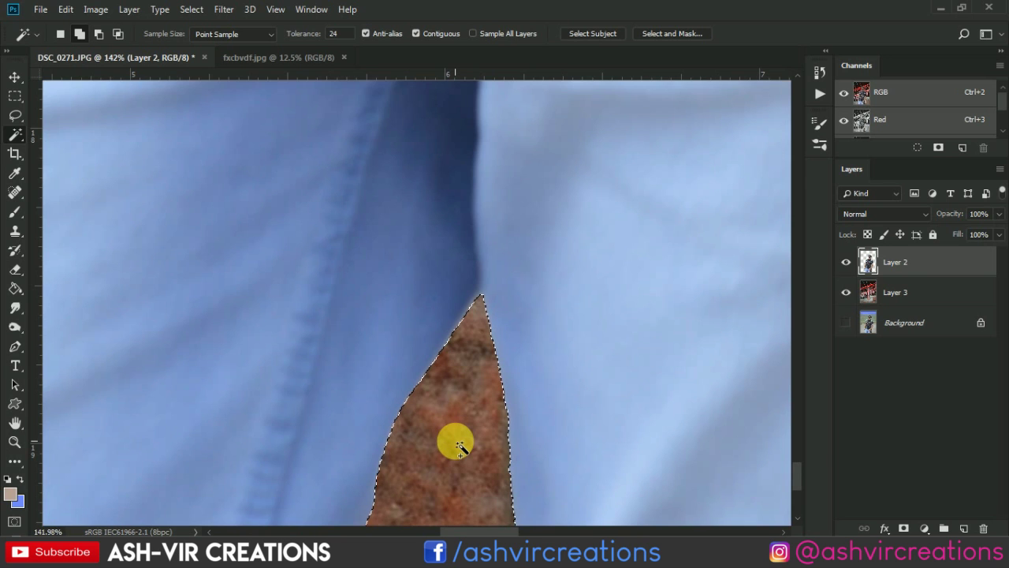
key(v)
scroll(455, 438, up, 1)
key(ctrl+0)
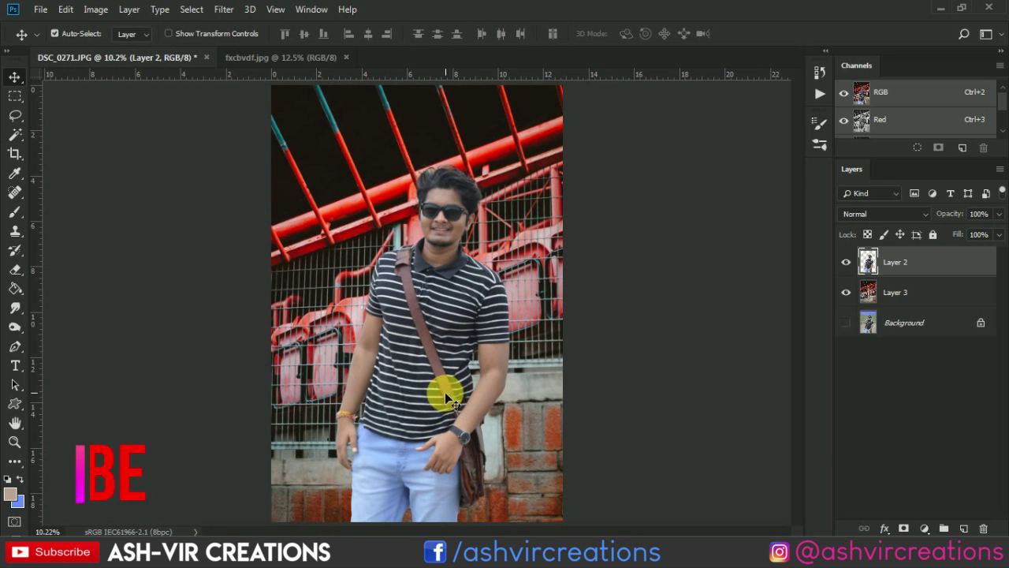
scroll(445, 386, up, 1)
scroll(457, 302, down, 1)
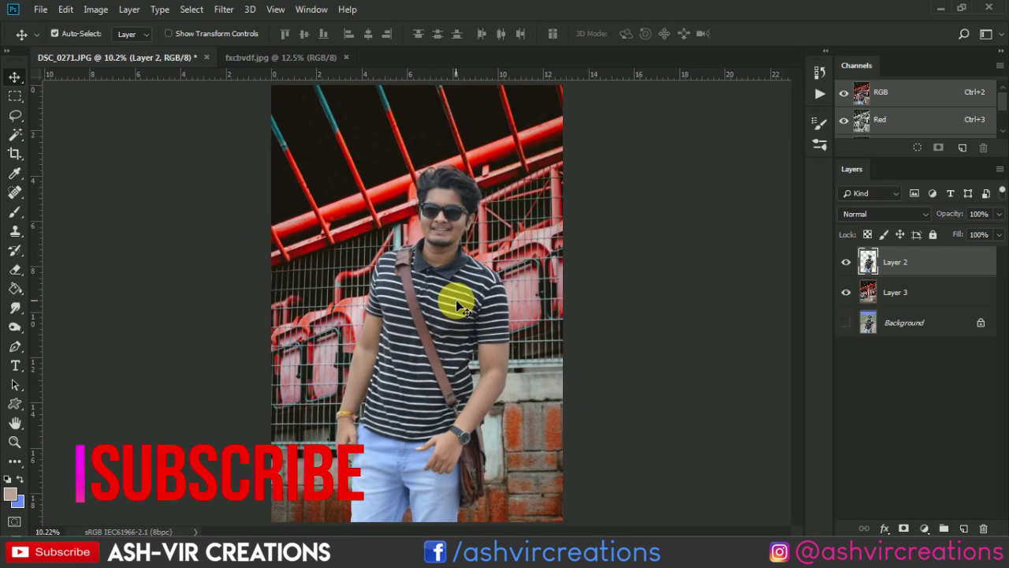
- Duplicate Layer 2 as "Layer 2 copy" and set the copy's blend mode to Soft Light
click(513, 222)
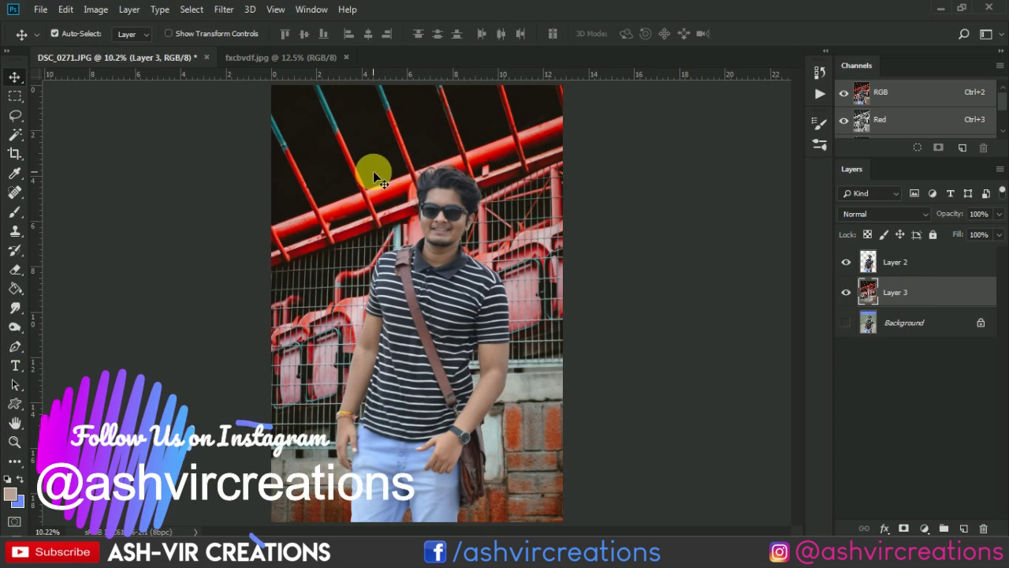
scroll(433, 260, down, 1)
click(439, 283)
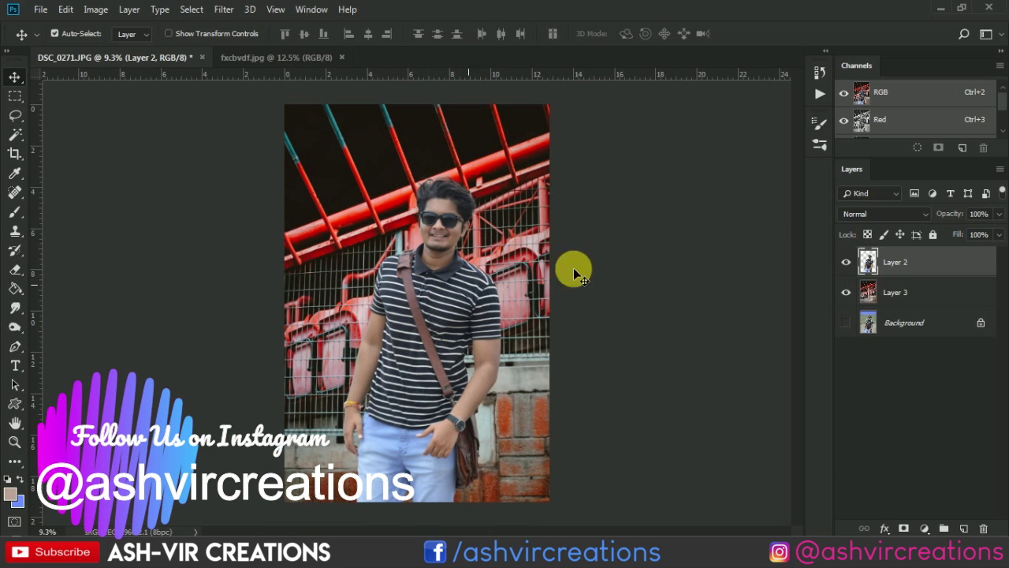
right_click(895, 263)
click(756, 80)
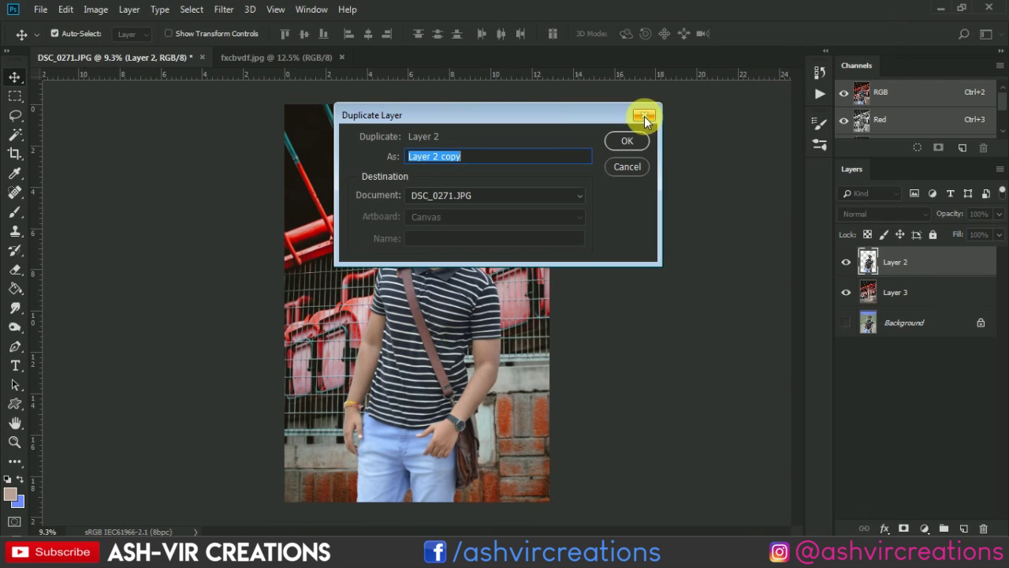
click(640, 138)
click(864, 214)
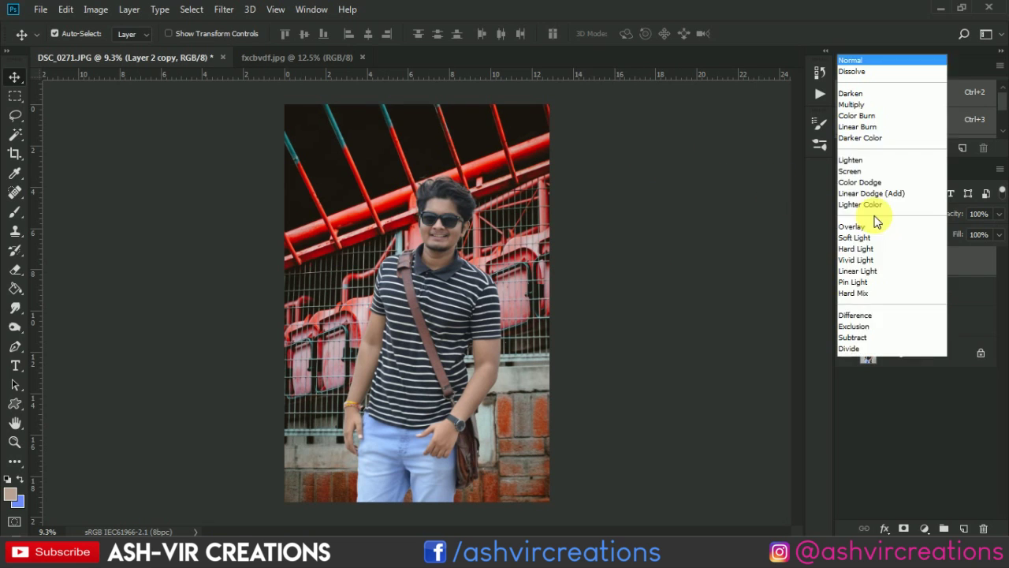
click(861, 186)
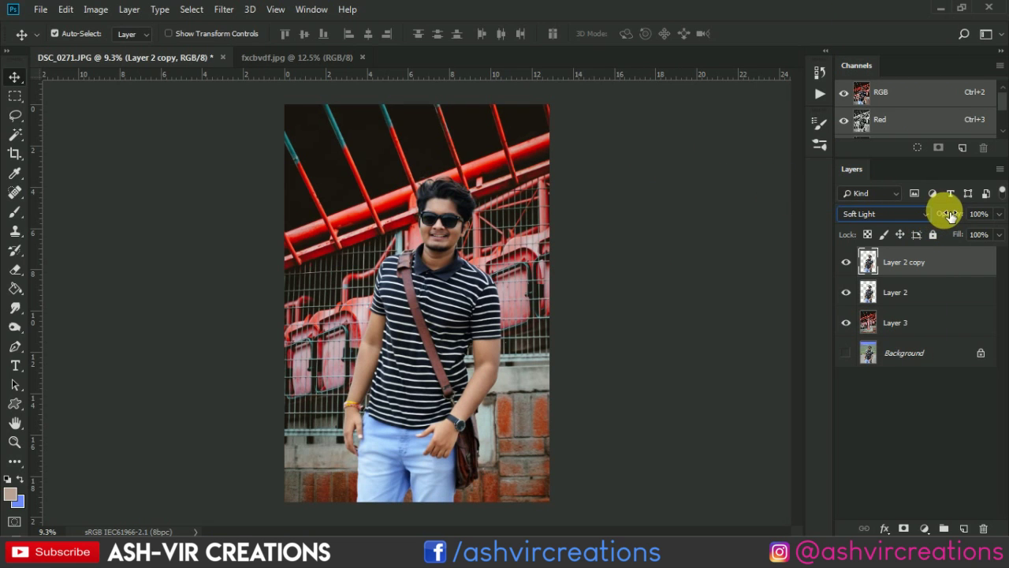
- Lower the opacity of Layer 2 copy to 63% and compare the image with and without it
drag(951, 212, 920, 227)
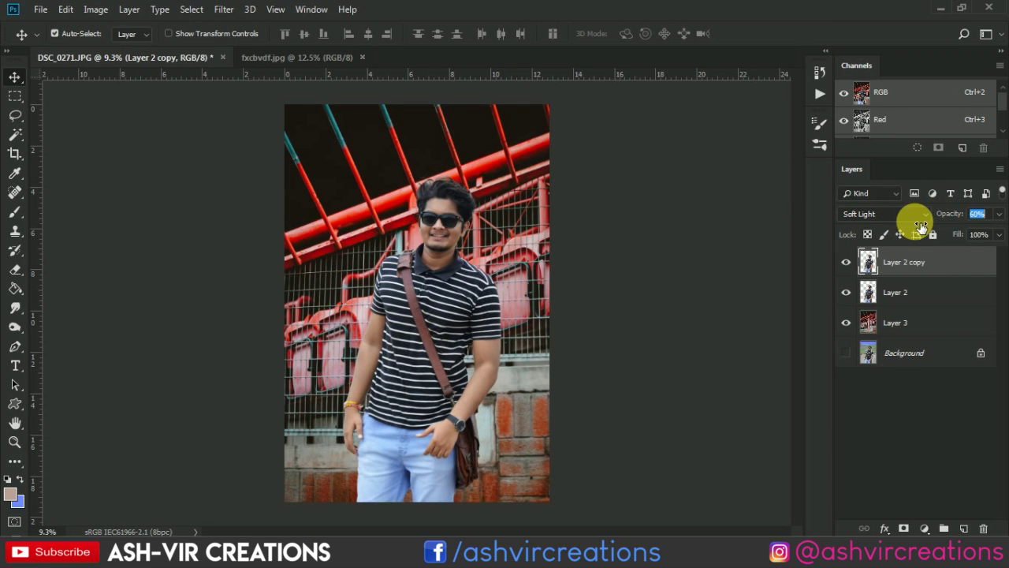
click(846, 262)
click(846, 262)
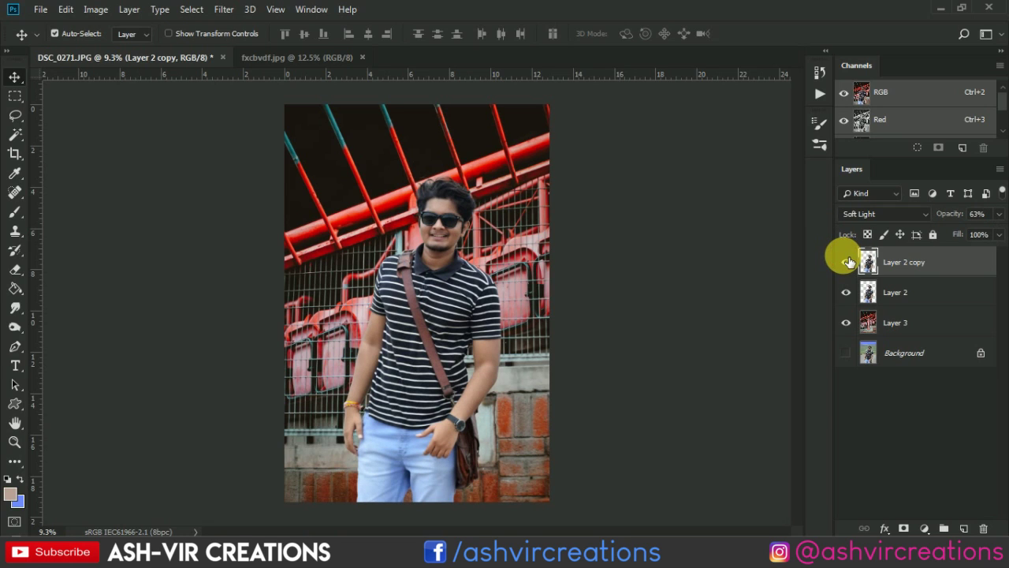
- Apply a slight Gaussian Blur to the stadium background on Layer 3, adjusting the radius by eye
click(901, 332)
click(226, 9)
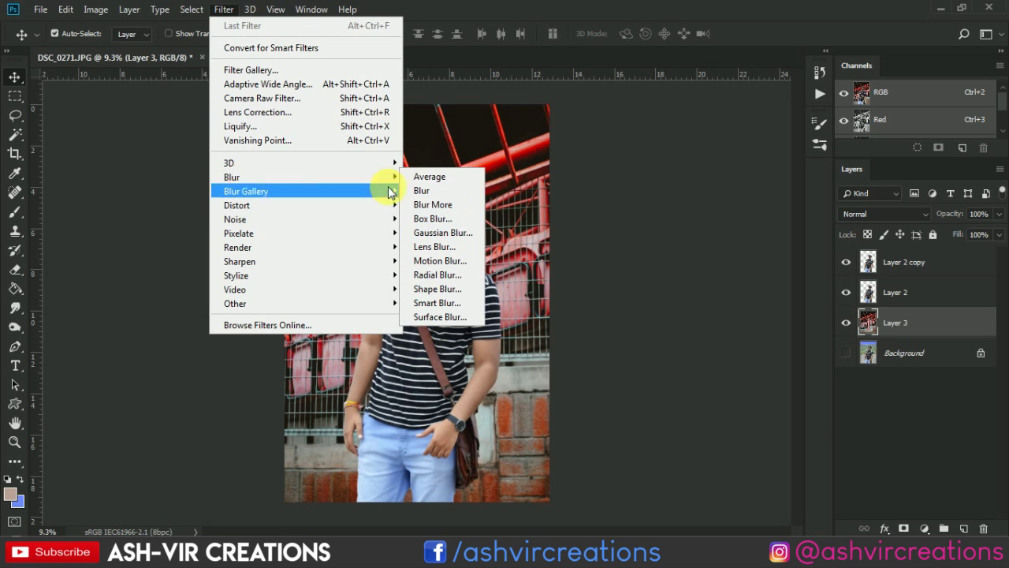
click(443, 231)
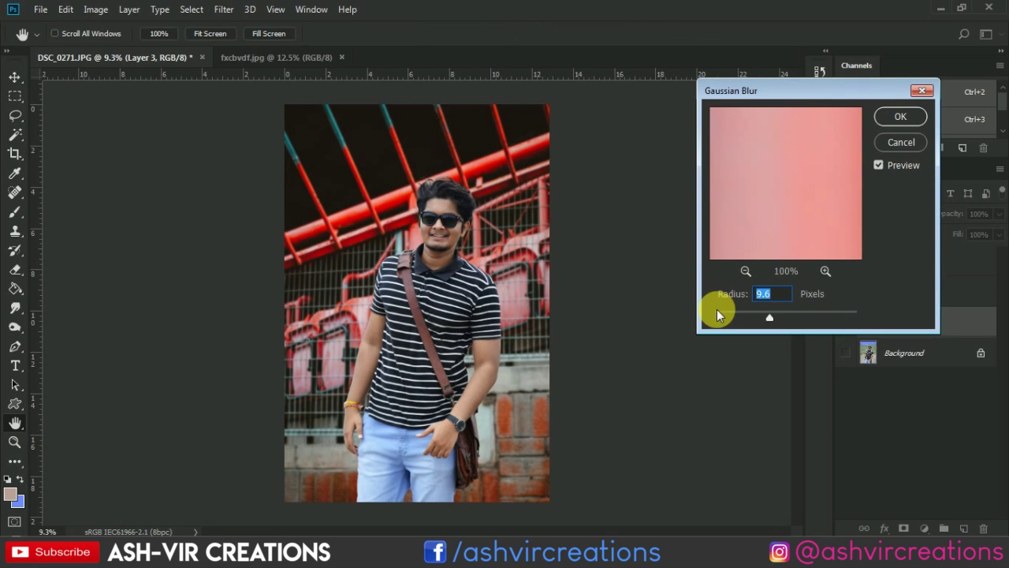
click(718, 315)
click(749, 314)
mouse_move(764, 312)
mouse_down()
mouse_move(793, 313)
mouse_move(754, 316)
mouse_up()
click(889, 117)
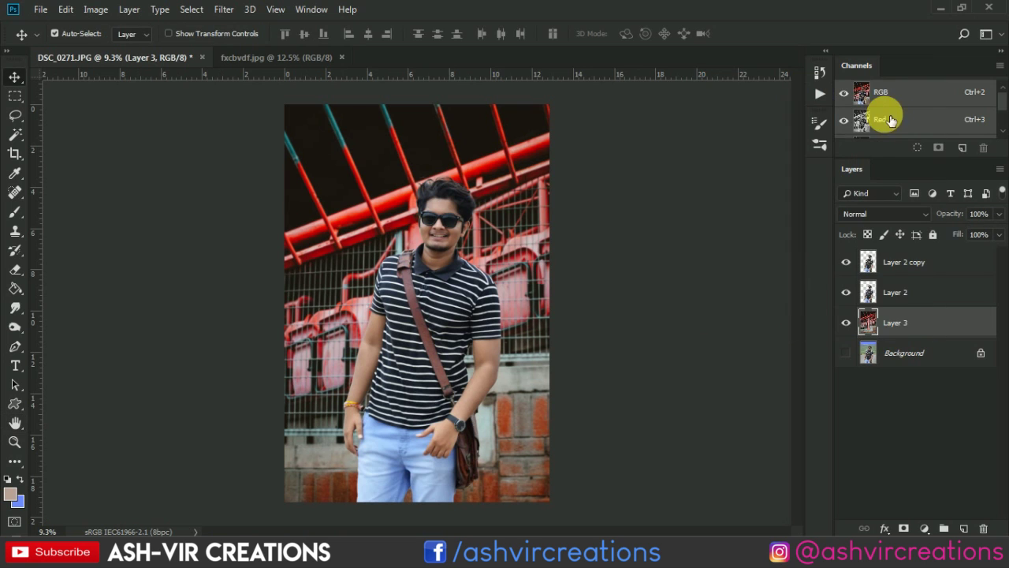
- Darken the light hair edge beside the man's forehead on Layer 2 using the Burn tool with a 250 px brush
scroll(461, 224, down, 1)
scroll(464, 229, up, 1)
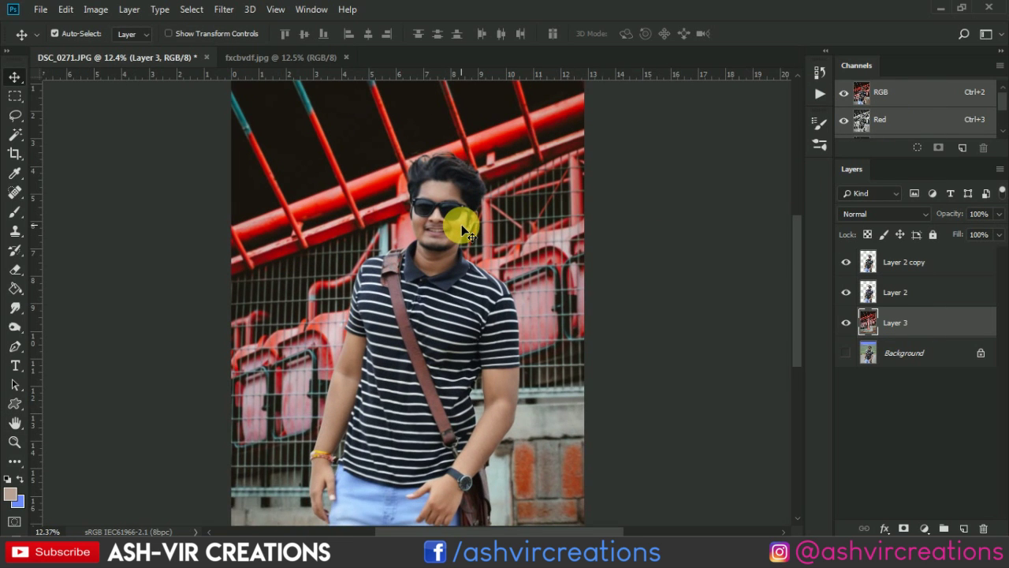
scroll(463, 228, up, 2)
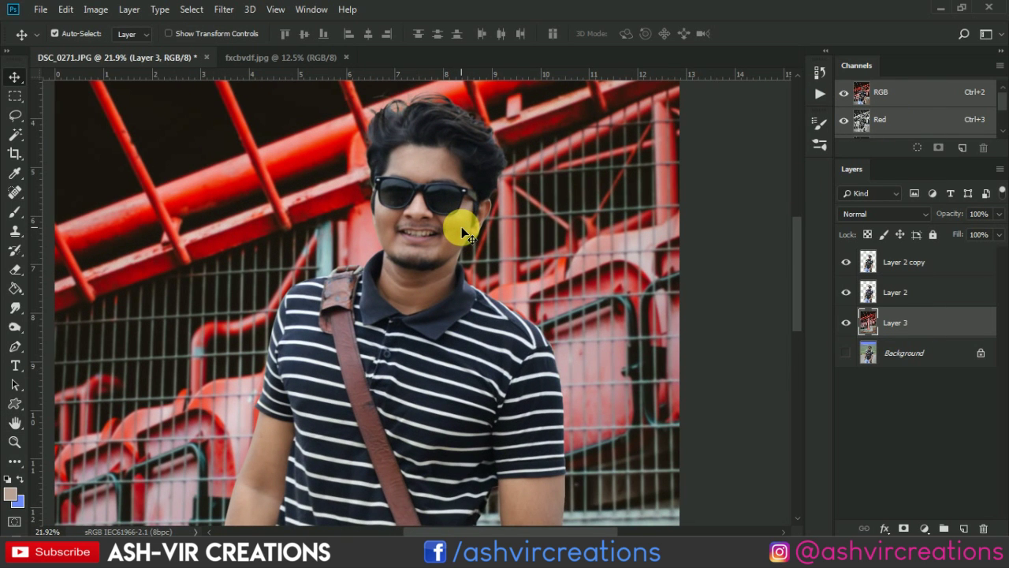
scroll(434, 174, up, 2)
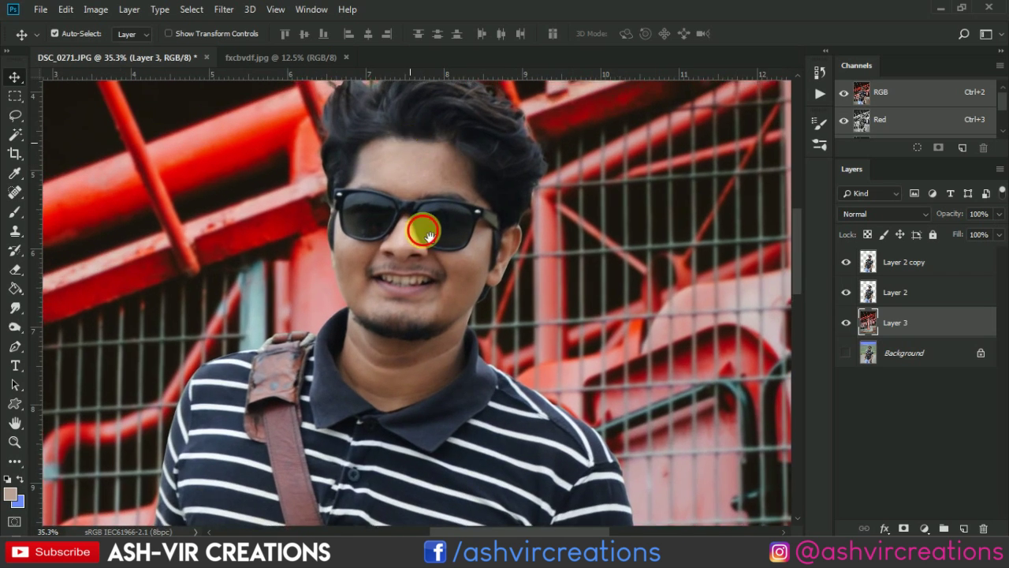
drag(423, 227, 450, 338)
click(16, 327)
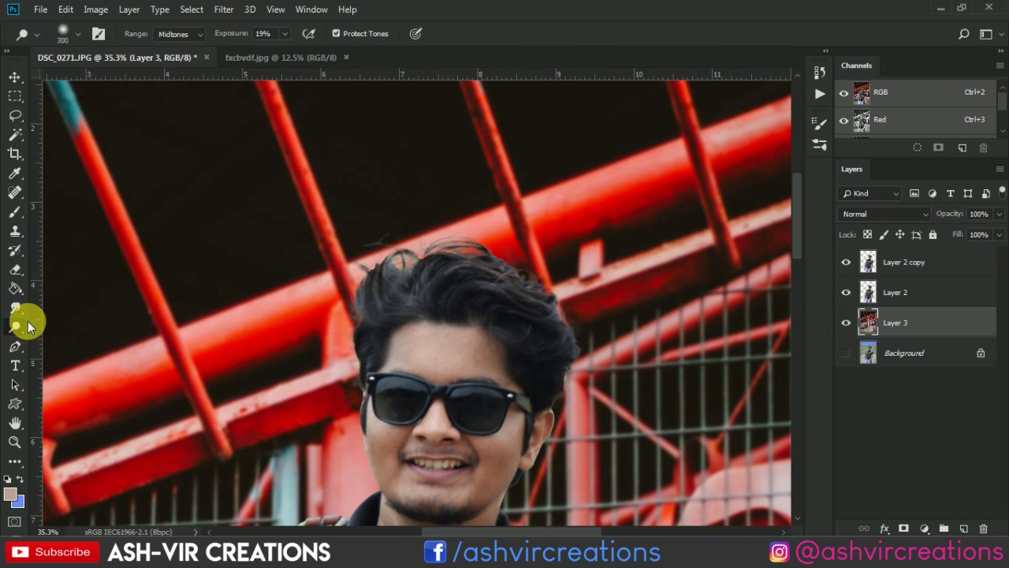
right_click(17, 324)
click(74, 340)
right_click(365, 249)
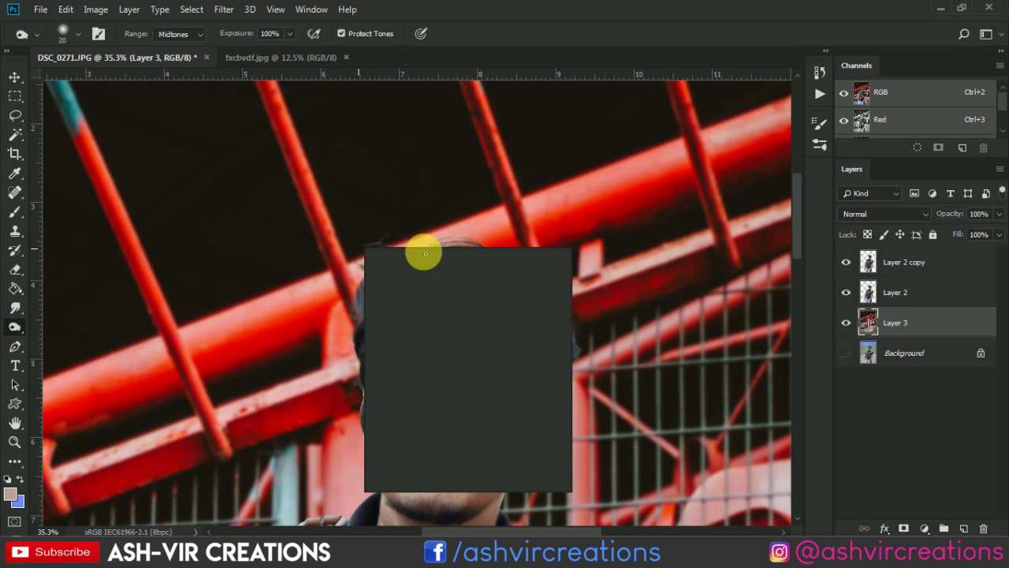
click(493, 286)
click(473, 191)
scroll(428, 252, up, 2)
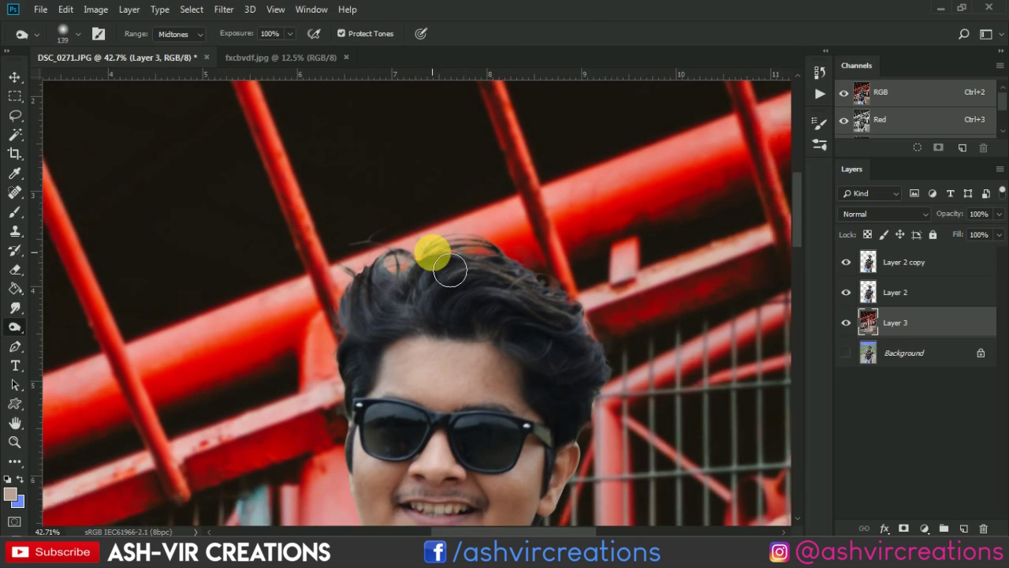
key(bracketright)
key(bracketright)
key(bracketright)
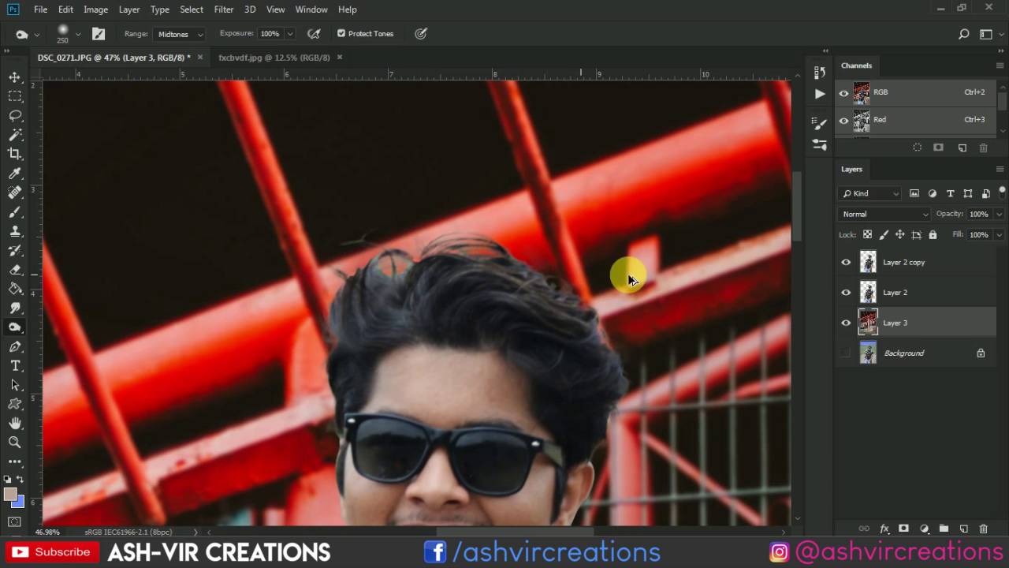
click(915, 293)
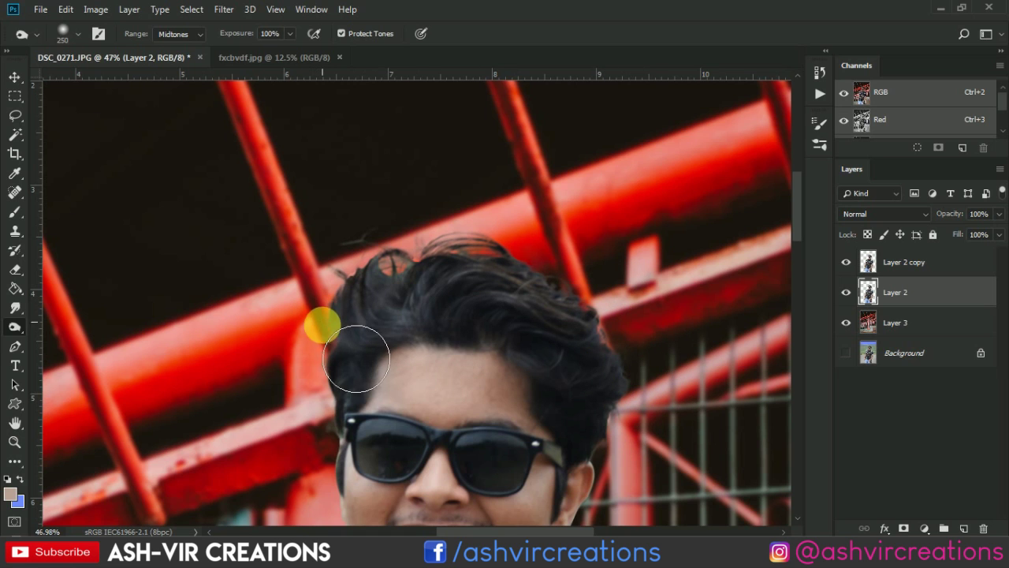
mouse_move(321, 325)
mouse_down()
mouse_move(292, 399)
mouse_move(305, 428)
mouse_move(283, 465)
mouse_move(292, 468)
mouse_move(315, 386)
mouse_up()
- Reduce the Burn brush to 70 px and darken the light fringe of hair beside the sunglasses' outer hinge
key(bracketleft)
key(bracketleft)
key(bracketleft)
key(bracketleft)
key(bracketleft)
key(bracketleft)
key(bracketleft)
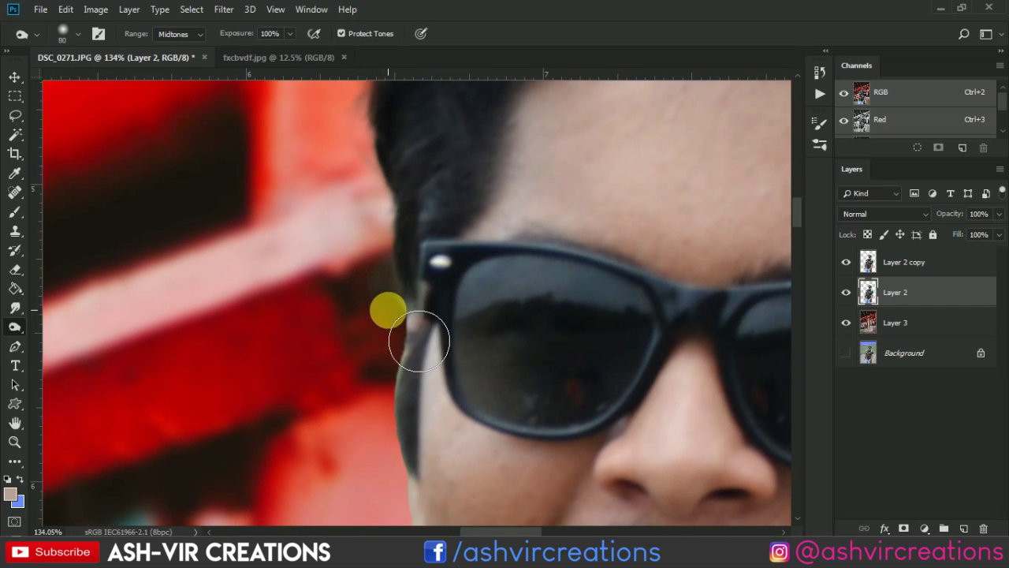
key(bracketleft)
mouse_move(419, 340)
mouse_down()
mouse_move(407, 471)
mouse_move(417, 382)
mouse_move(376, 526)
mouse_move(378, 315)
mouse_up()
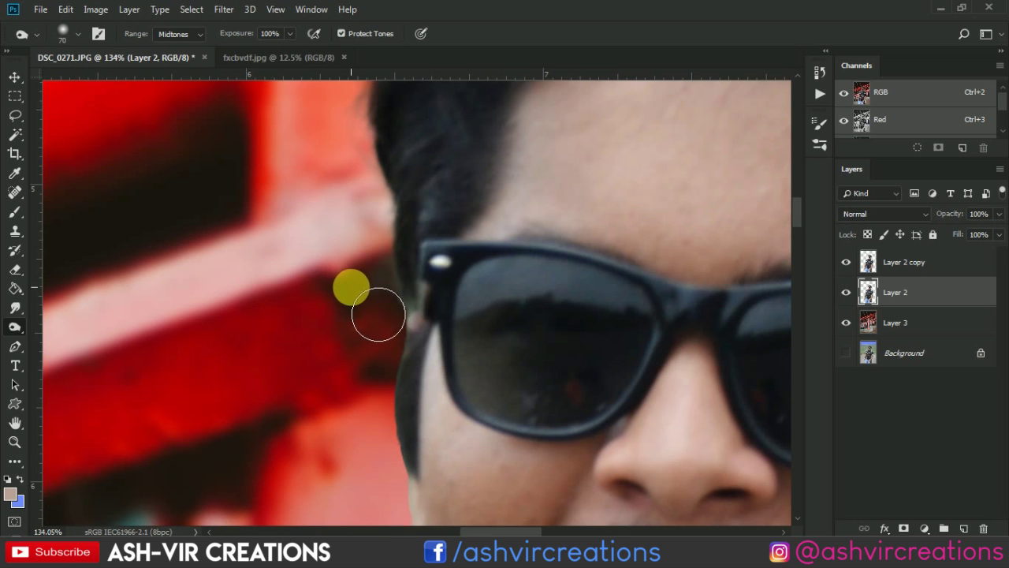
- Burn the pale edge of the hair below the man's earlobe with a 35 px brush
scroll(351, 289, down, 5)
scroll(473, 458, up, 5)
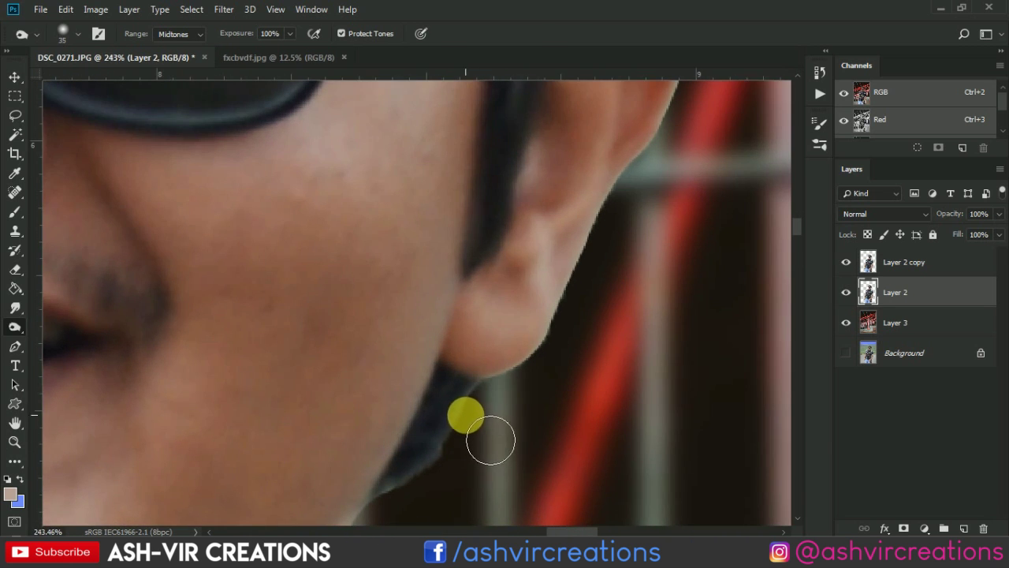
drag(410, 516, 423, 524)
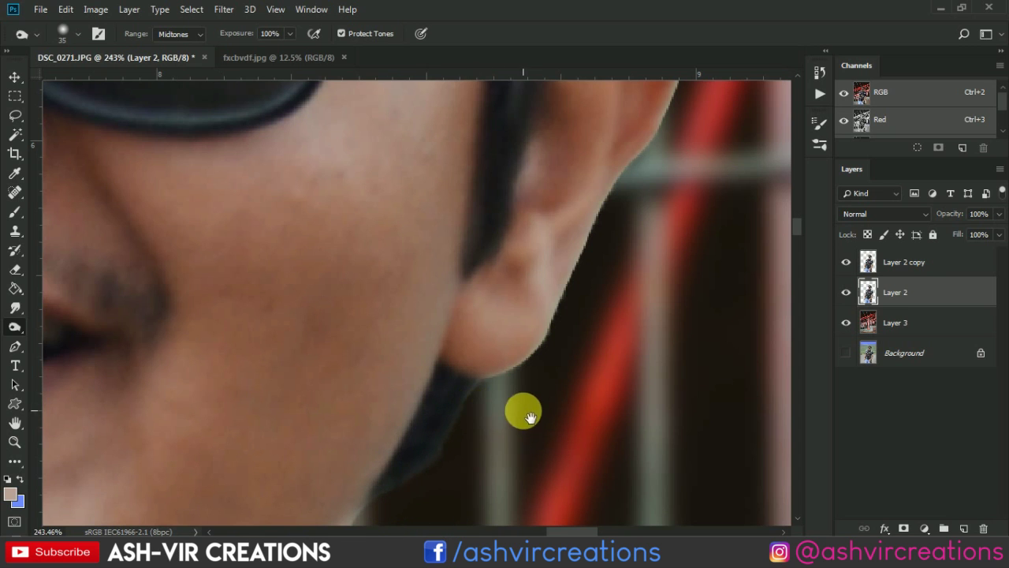
- Enlarge the Burn brush to 60 px and darken the light patches in the hair above the ear and along the top curls
scroll(525, 412, down, 3)
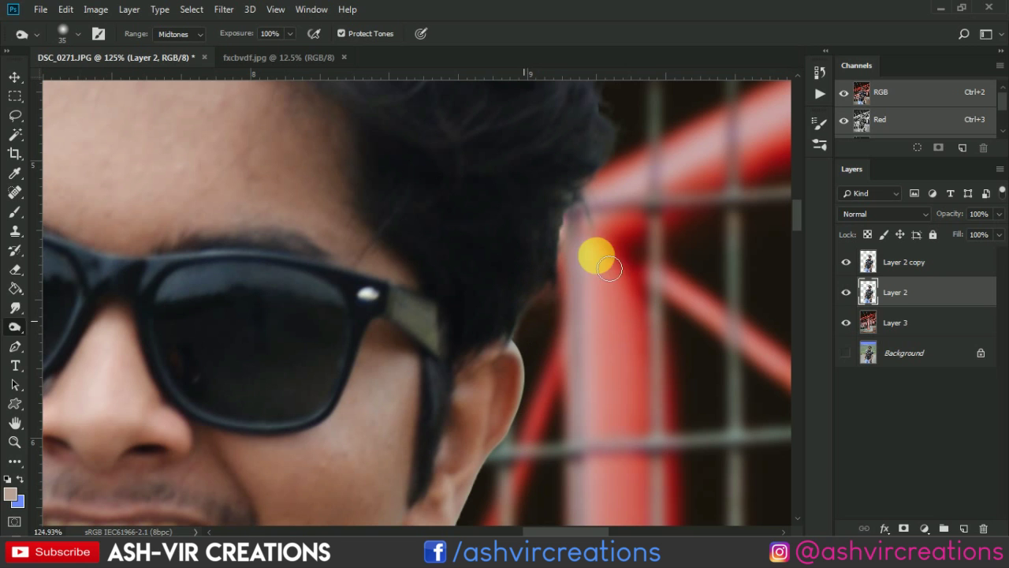
key(bracketright)
key(bracketright)
key(bracketright)
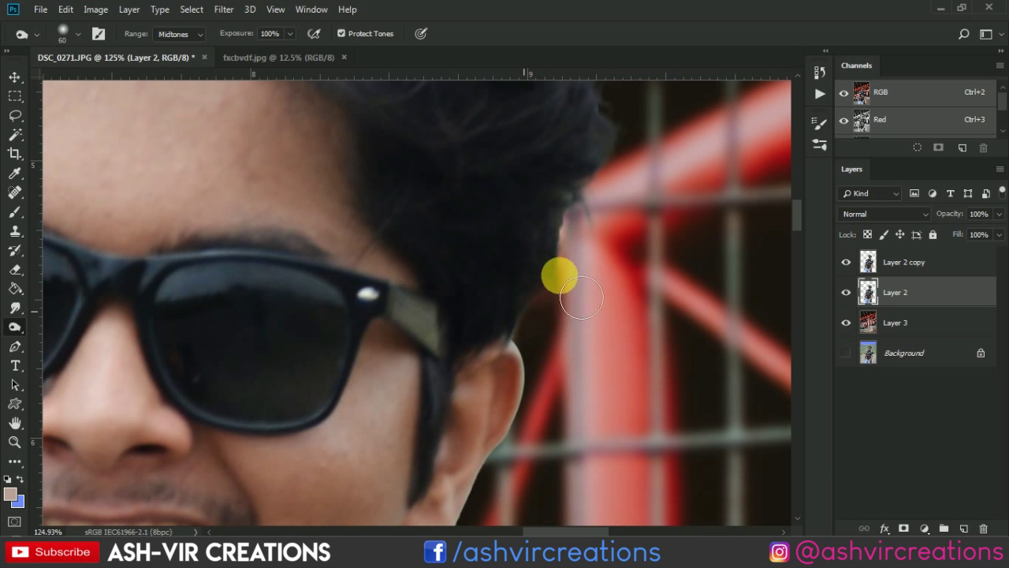
scroll(631, 273, down, 2)
scroll(632, 273, down, 2)
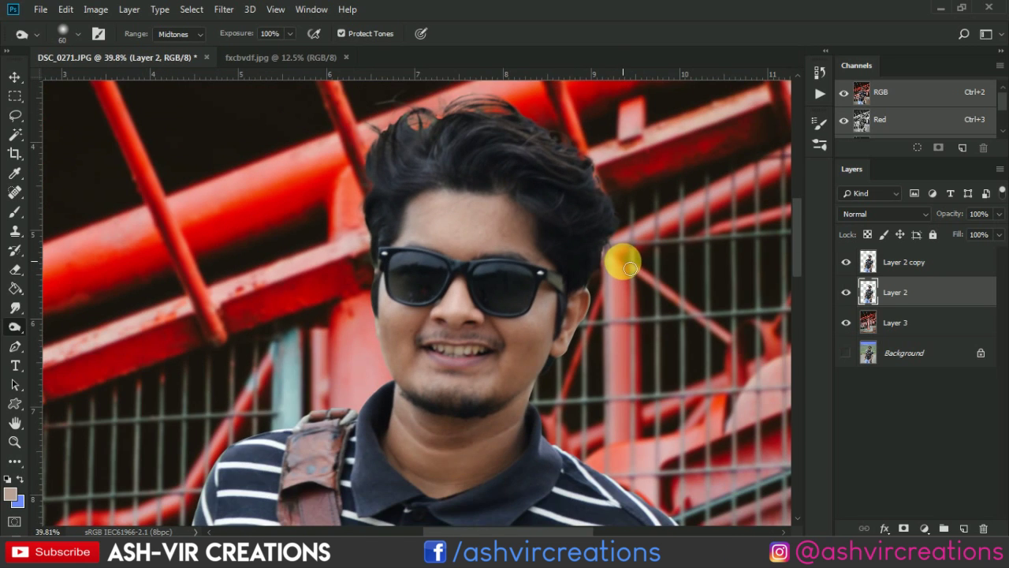
scroll(462, 108, up, 2)
scroll(349, 113, up, 2)
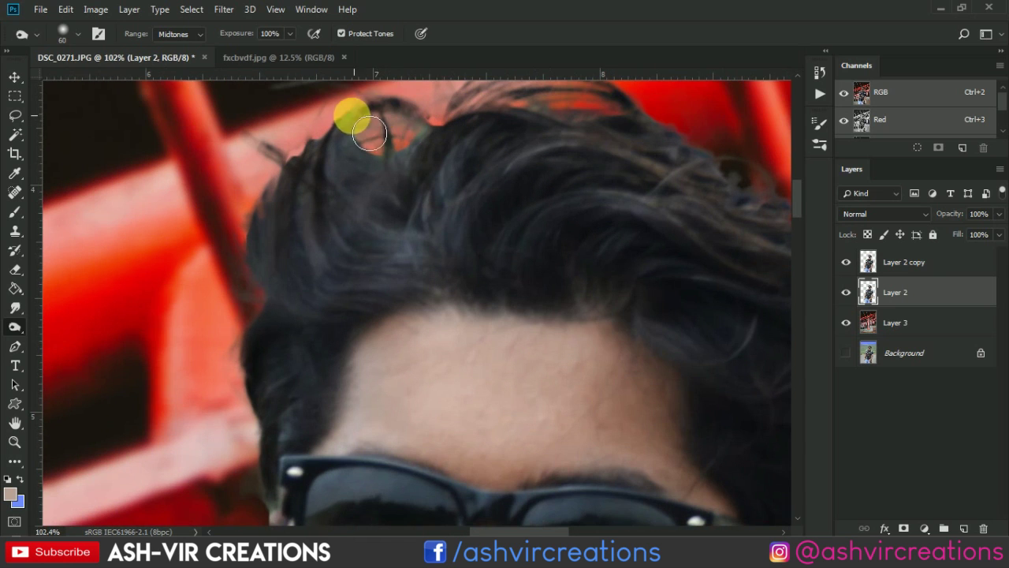
mouse_move(482, 108)
mouse_down()
mouse_move(464, 132)
mouse_move(395, 153)
mouse_move(347, 115)
mouse_move(562, 103)
mouse_move(596, 121)
mouse_move(514, 119)
mouse_move(292, 149)
mouse_up()
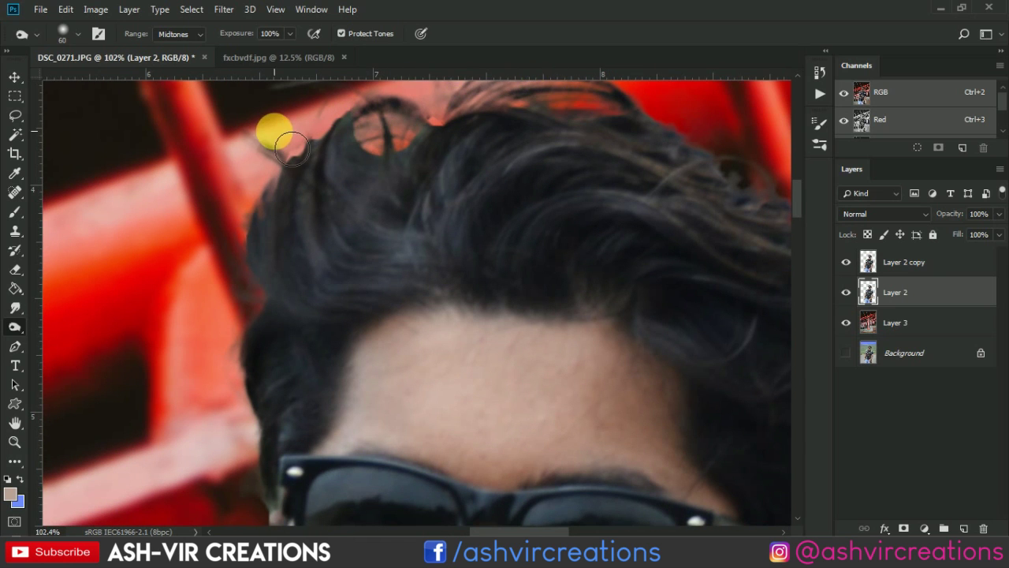
- Compare the burned hair with and without Layer 2 copy, and check the whole composite
click(846, 262)
click(846, 262)
click(845, 262)
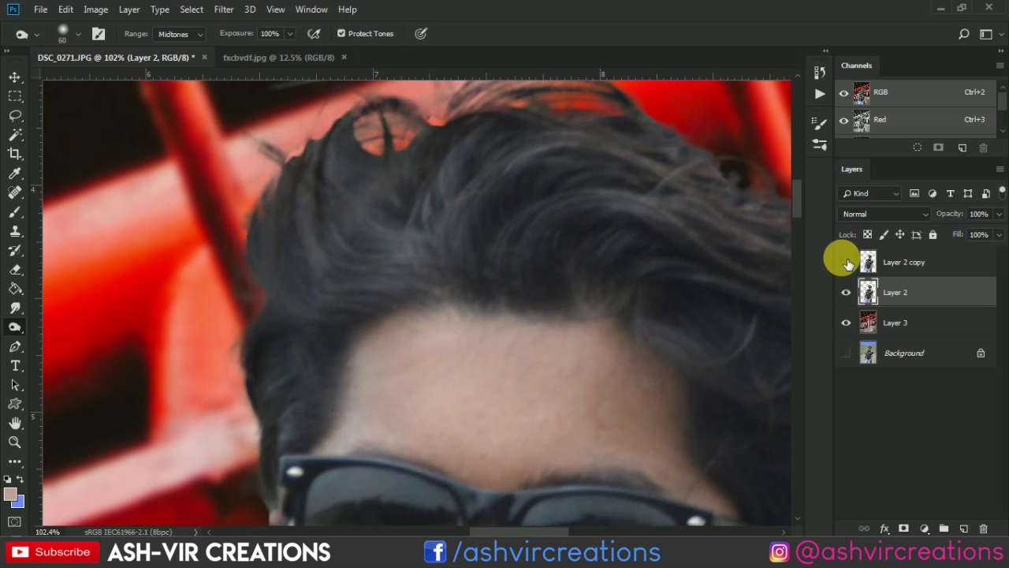
click(846, 262)
scroll(608, 218, down, 5)
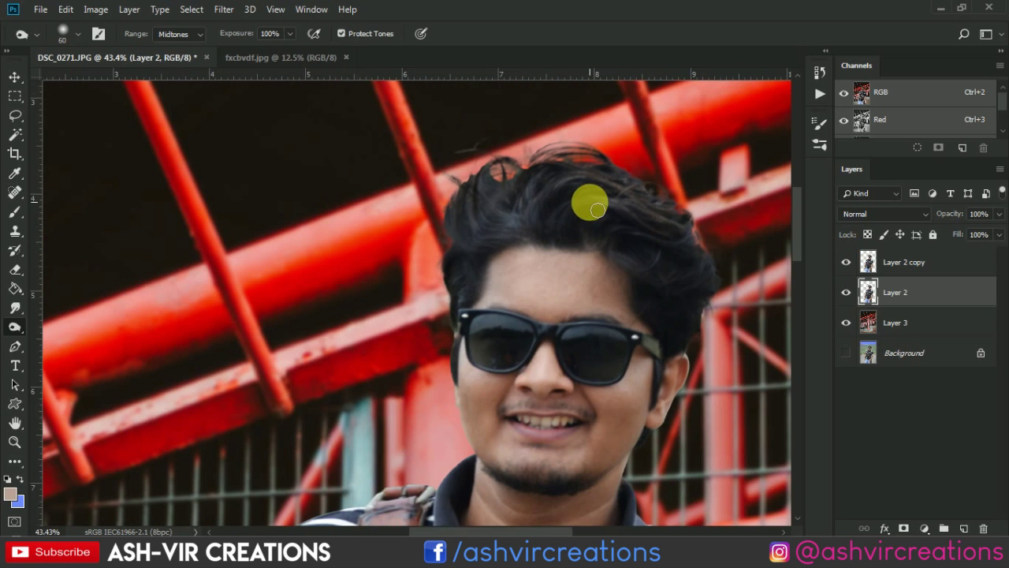
key(v)
scroll(590, 206, down, 5)
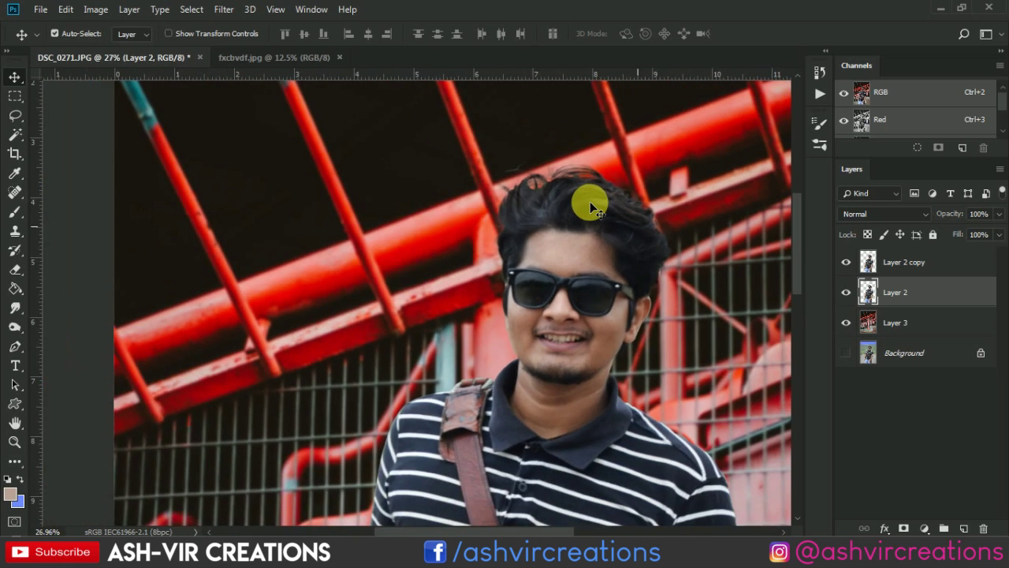
scroll(590, 201, down, 2)
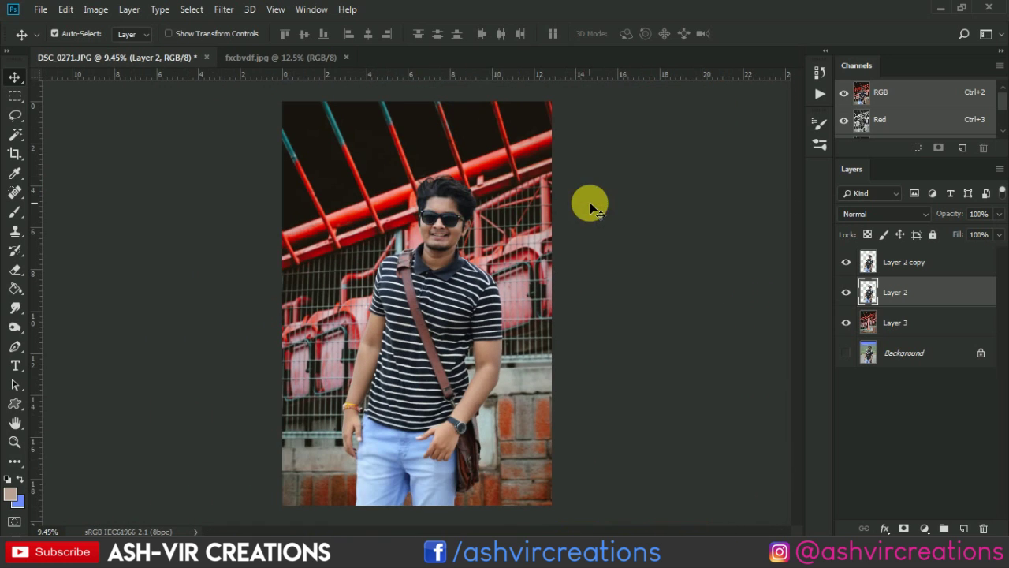
key(ctrl+0)
- Add a Color Lookup adjustment layer above Layer 2 copy
click(915, 262)
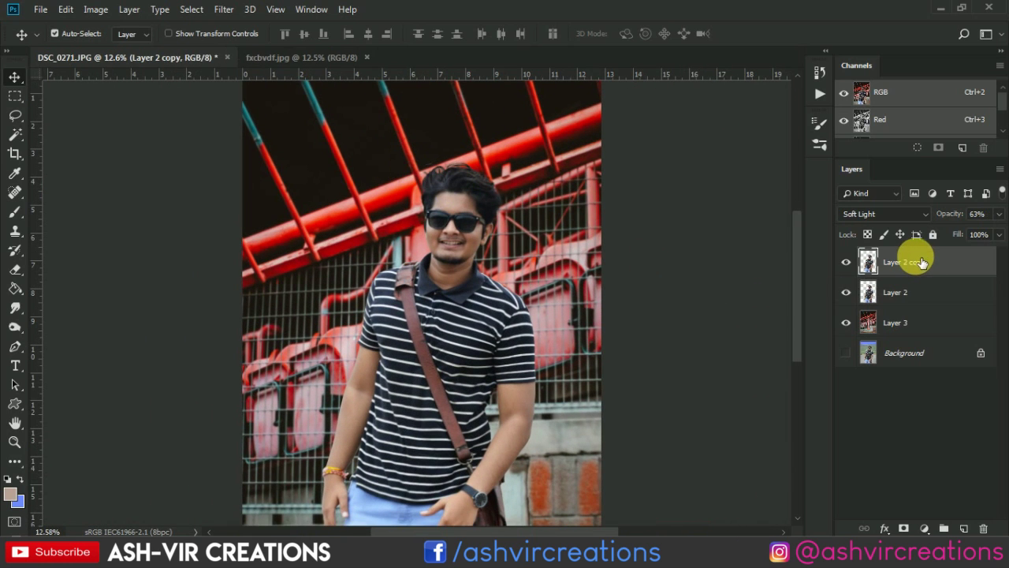
scroll(718, 236, down, 2)
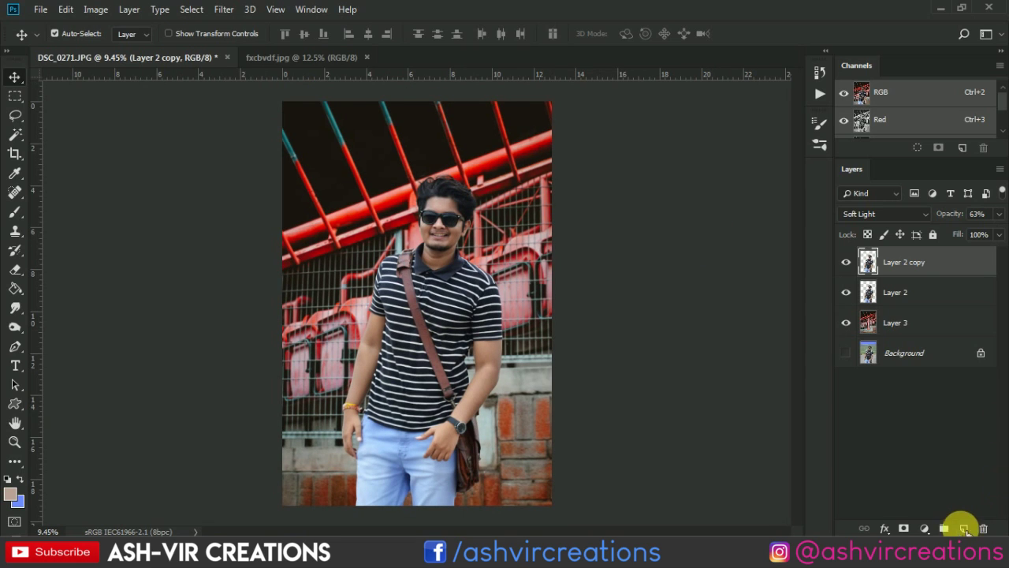
click(925, 528)
click(923, 444)
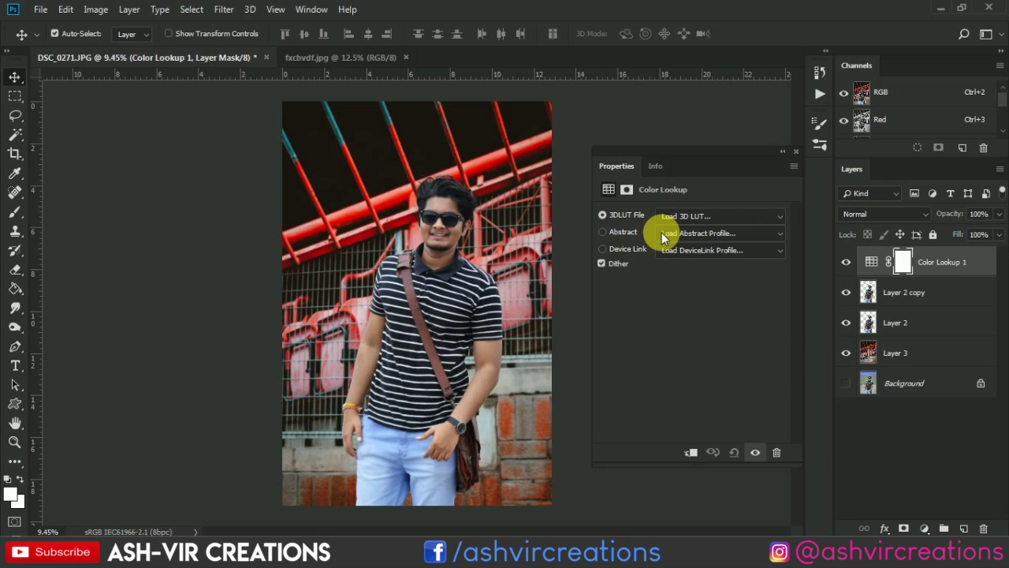
- Try the 3D LUTs one after another from AVC-aqua green & orange.CUBE, ending on AVC-Cinematic_FAV.CUBE
click(684, 218)
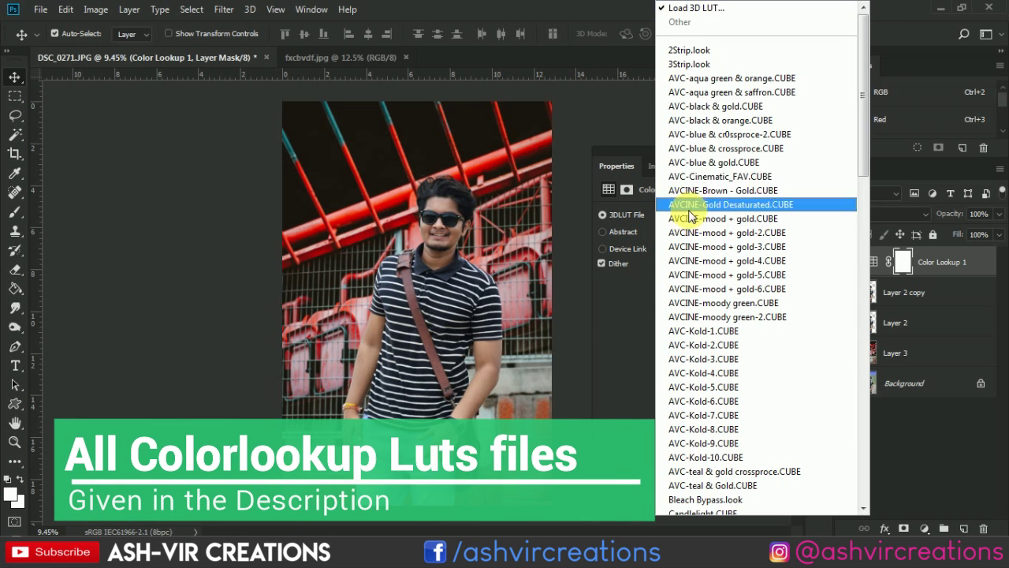
click(713, 78)
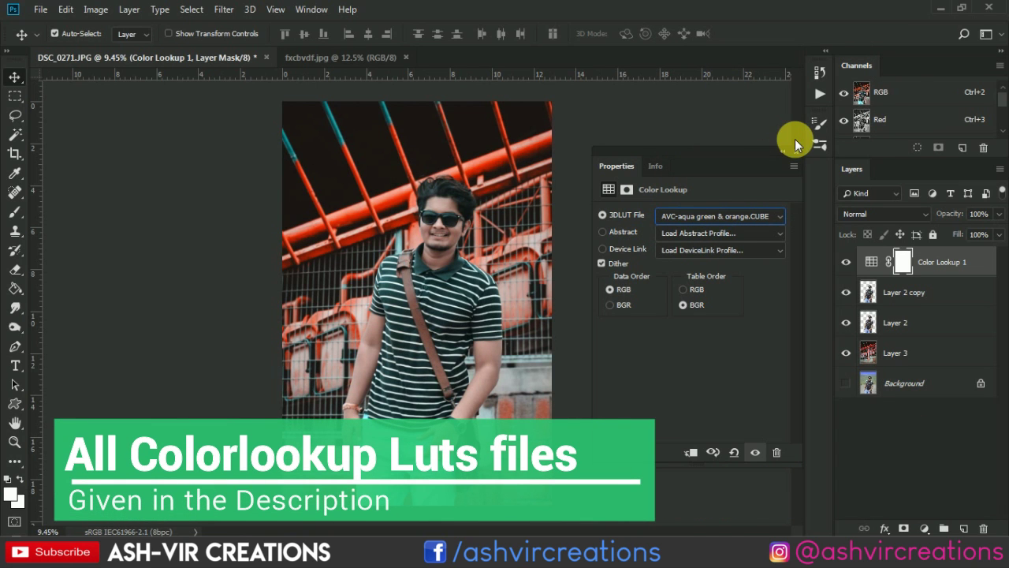
key(Down)
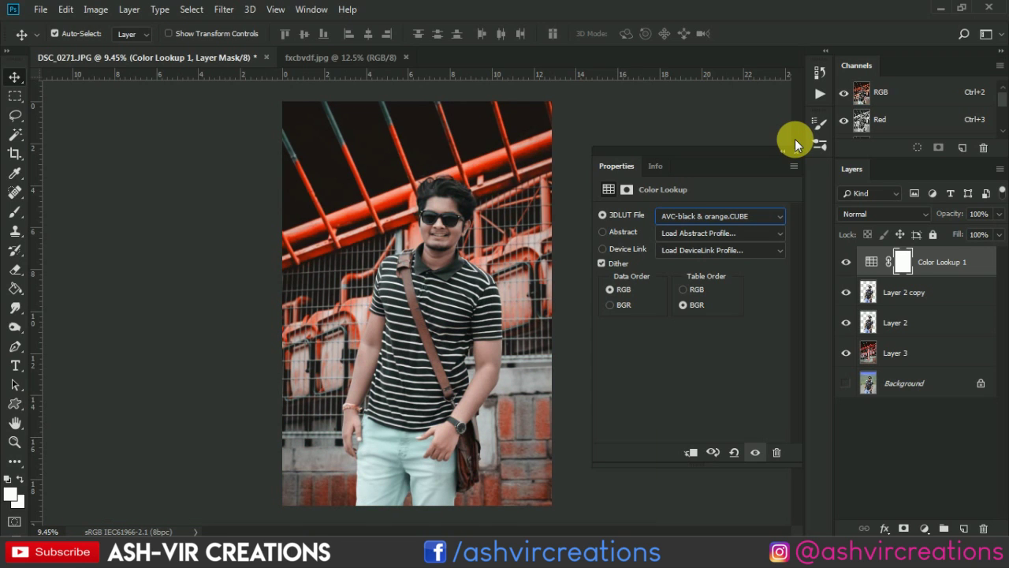
key(Down)
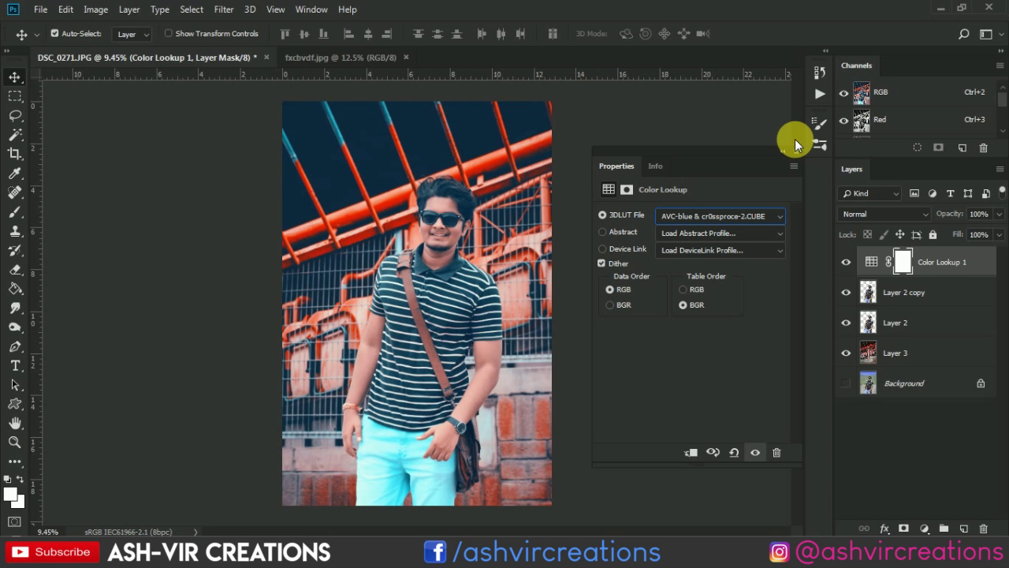
key(Down)
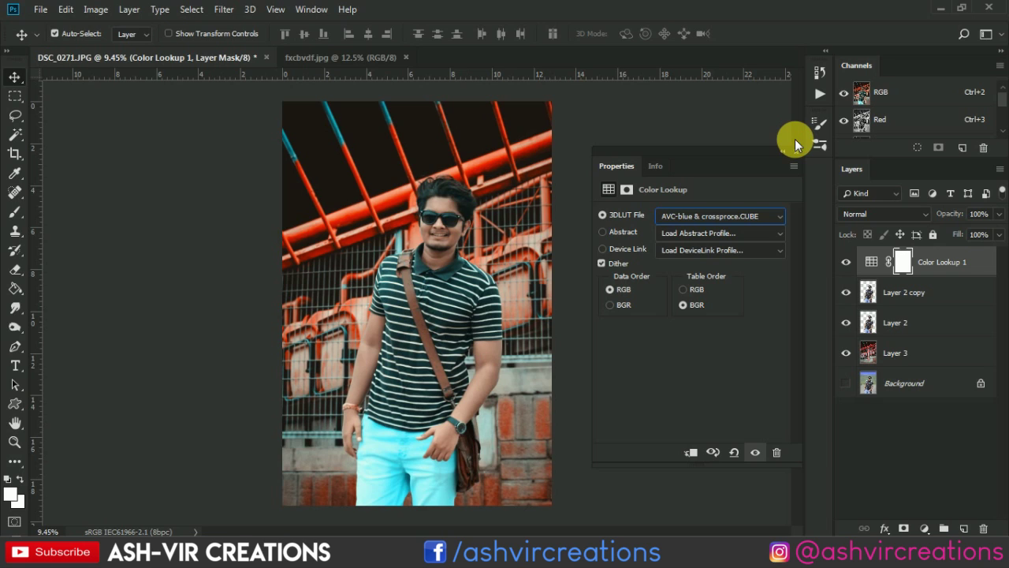
key(Down)
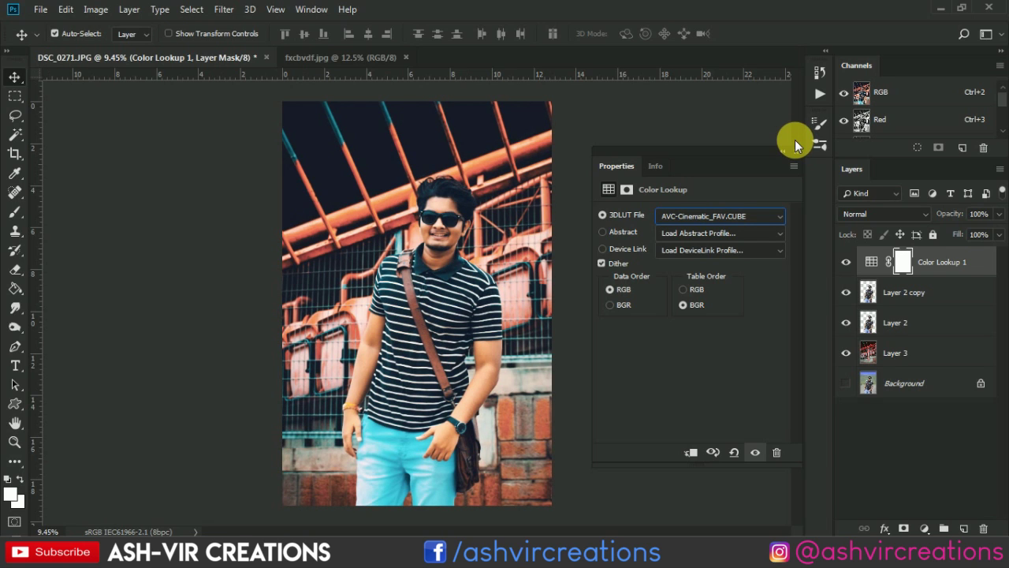
- Compare the AVCINE-Brown - Gold.CUBE and AVCINE-Gold Desaturated.CUBE 3D LUTs on the composite
key(Down)
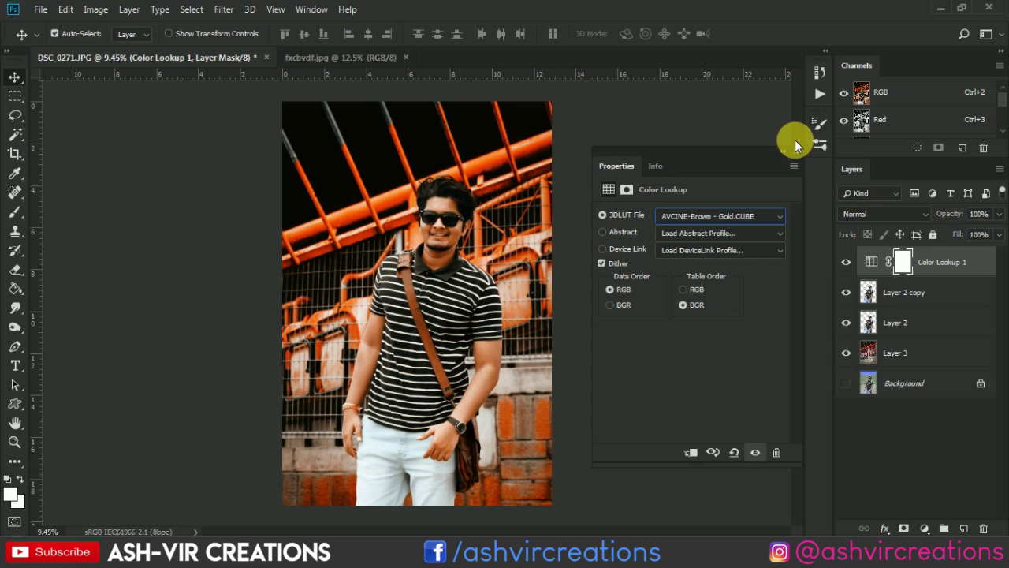
key(Down)
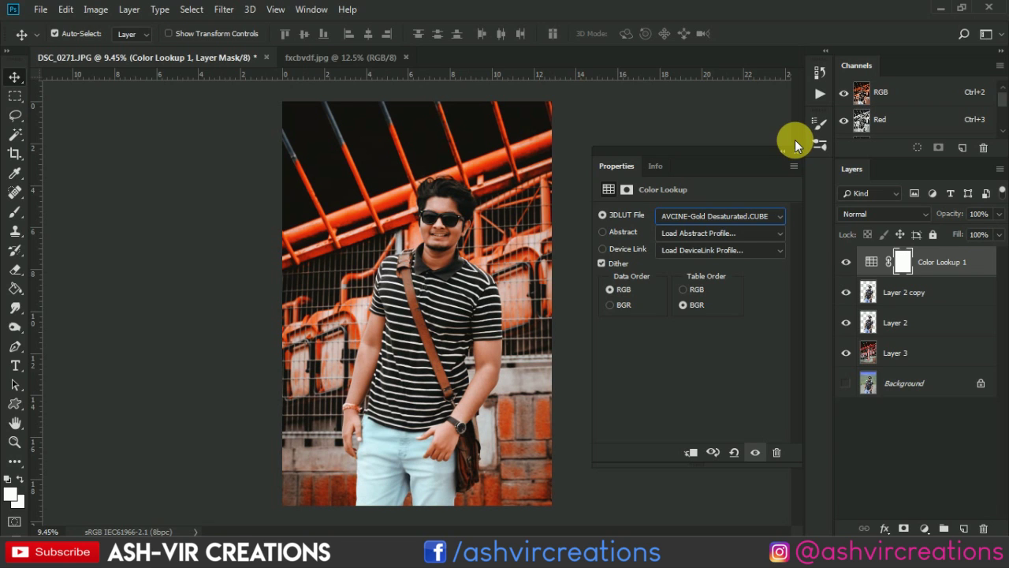
key(Up)
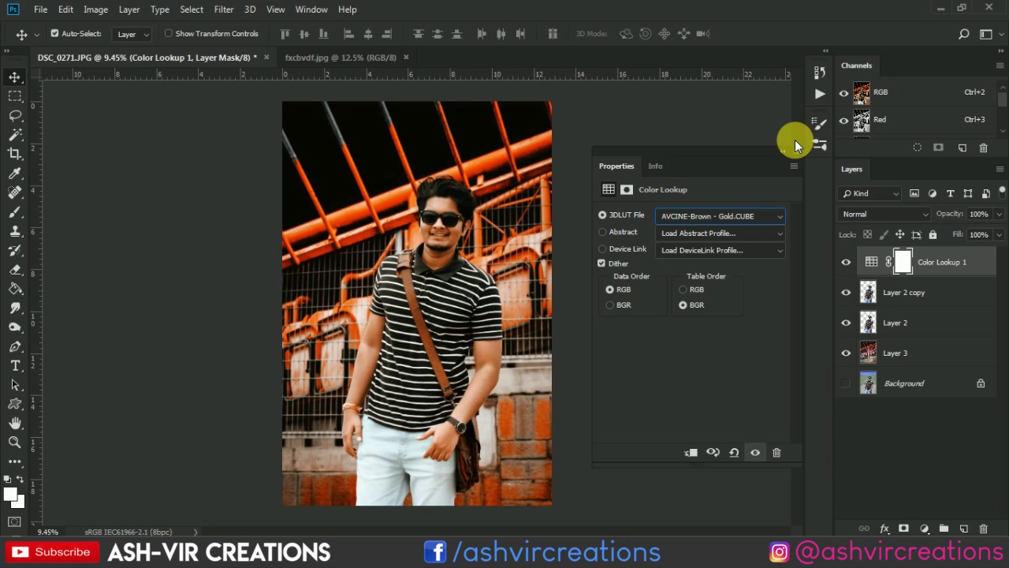
key(Down)
key(Up)
key(Down)
key(Up)
key(Down)
- Try the following 3D LUTs from AVCINE-mood + gold.CUBE through AVCINE-moody green.CUBE to AVC-Kold-1.CUBE
key(Down)
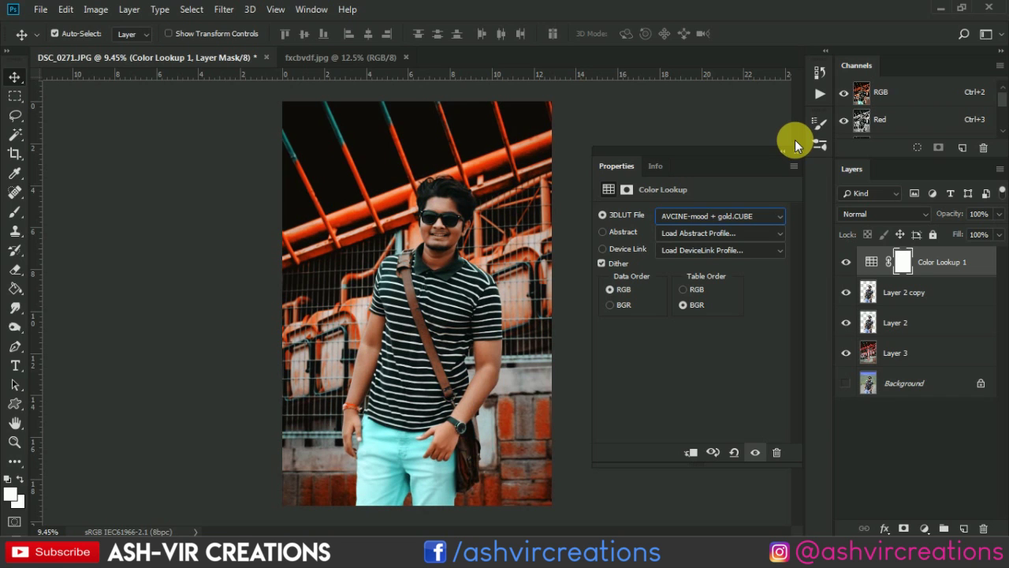
key(Down)
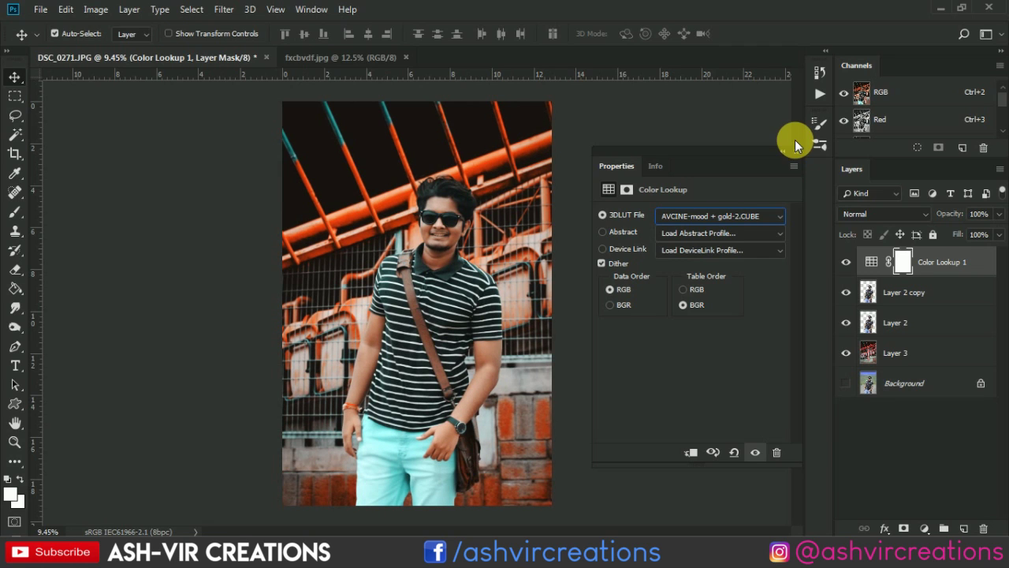
key(Up)
key(Down)
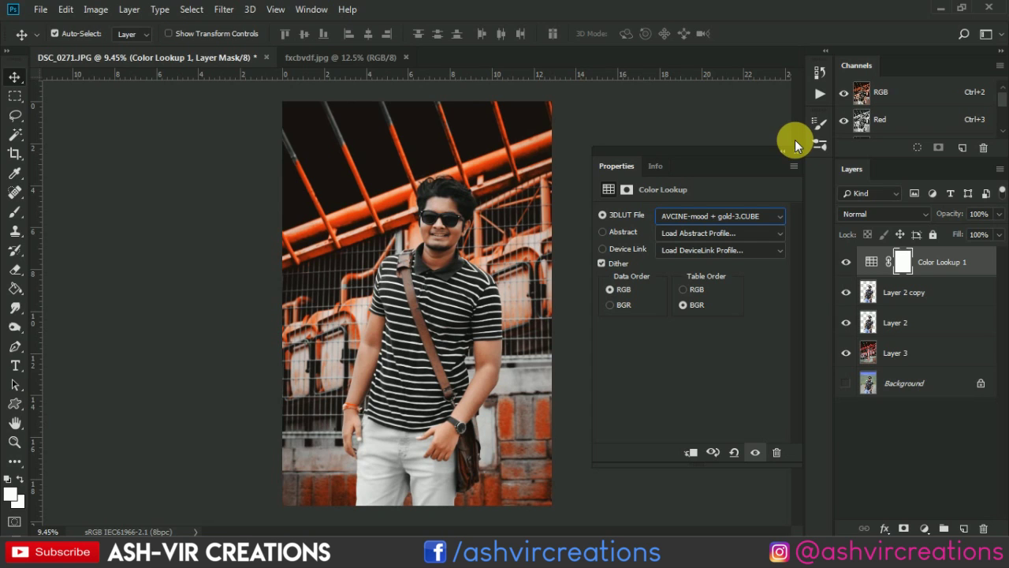
key(Down)
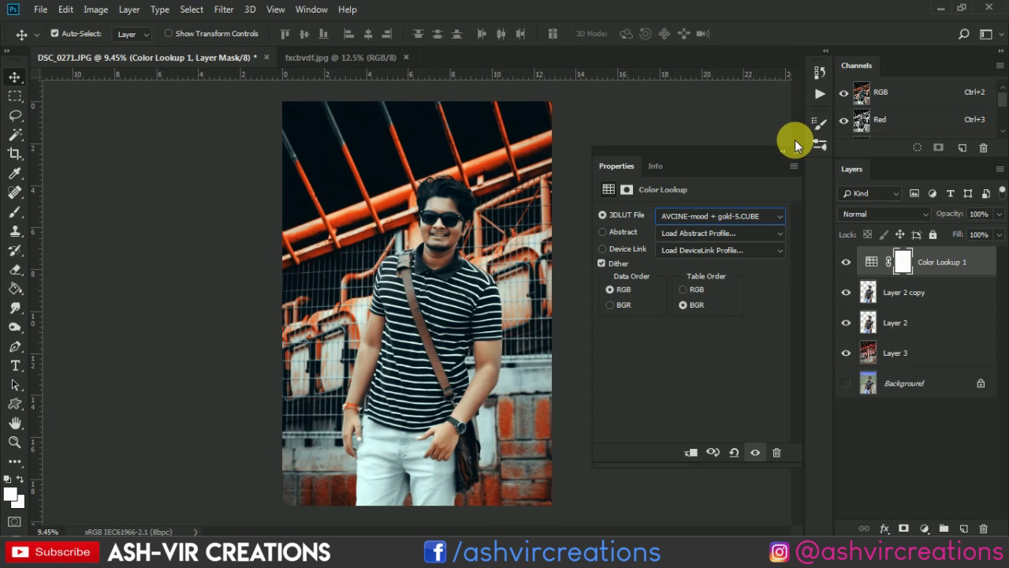
key(Up)
key(Down)
key(Down)
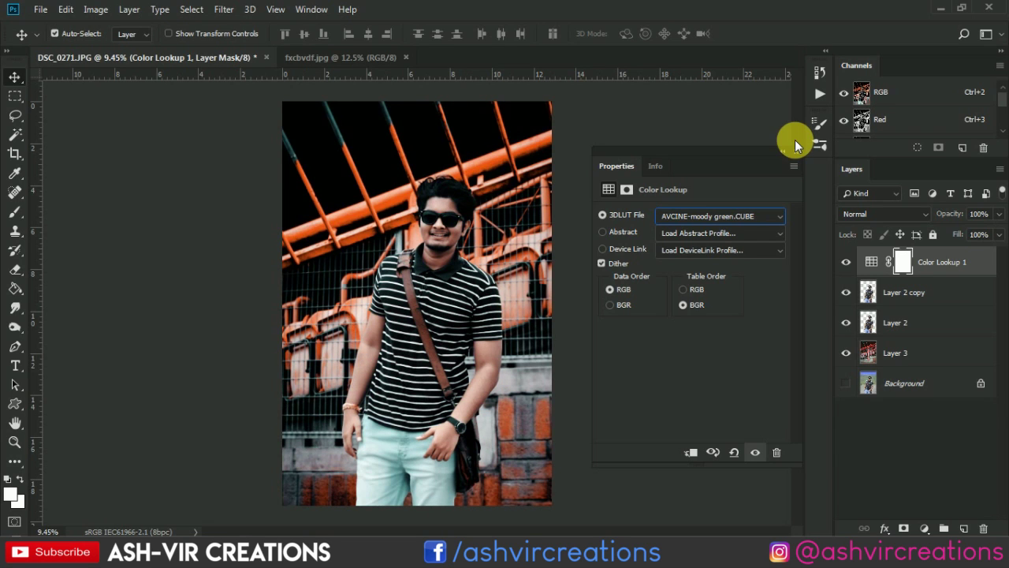
key(Down)
key(Down)
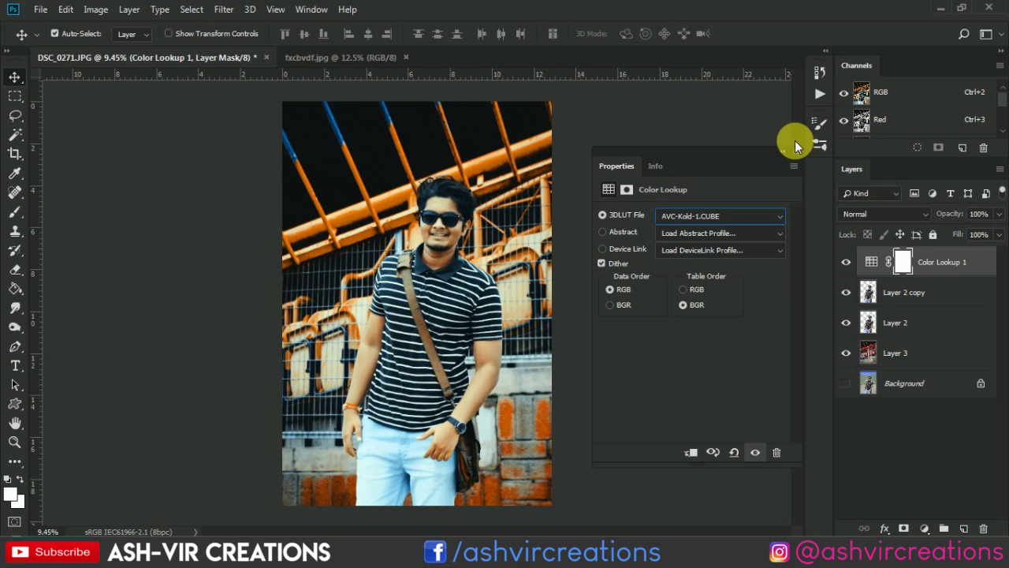
- Set the Color Lookup's 3D LUT to AVCINE-mood + gold-3.CUBE and check the graded composite
key(Up)
key(Up)
key(Up)
key(Up)
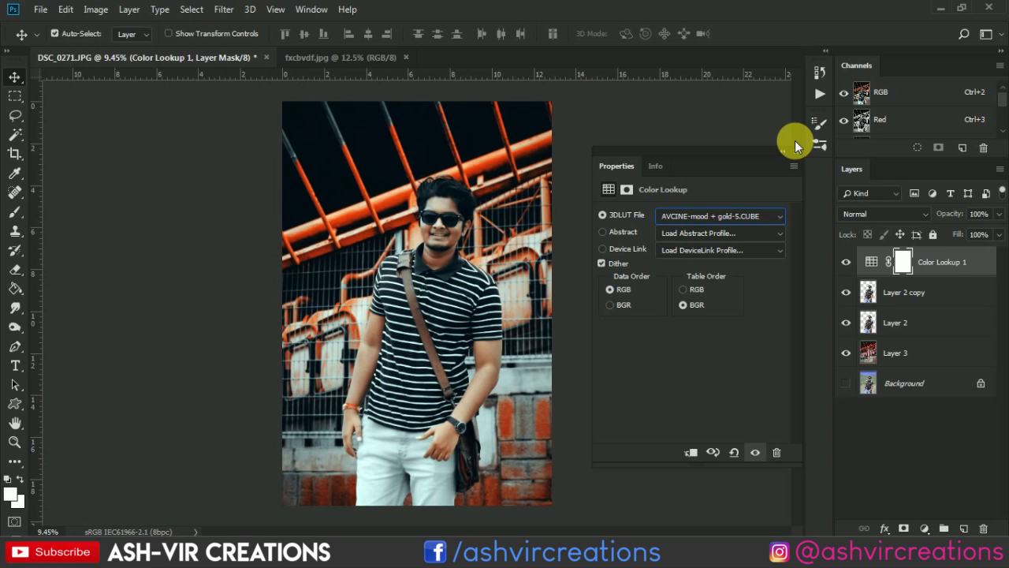
key(Up)
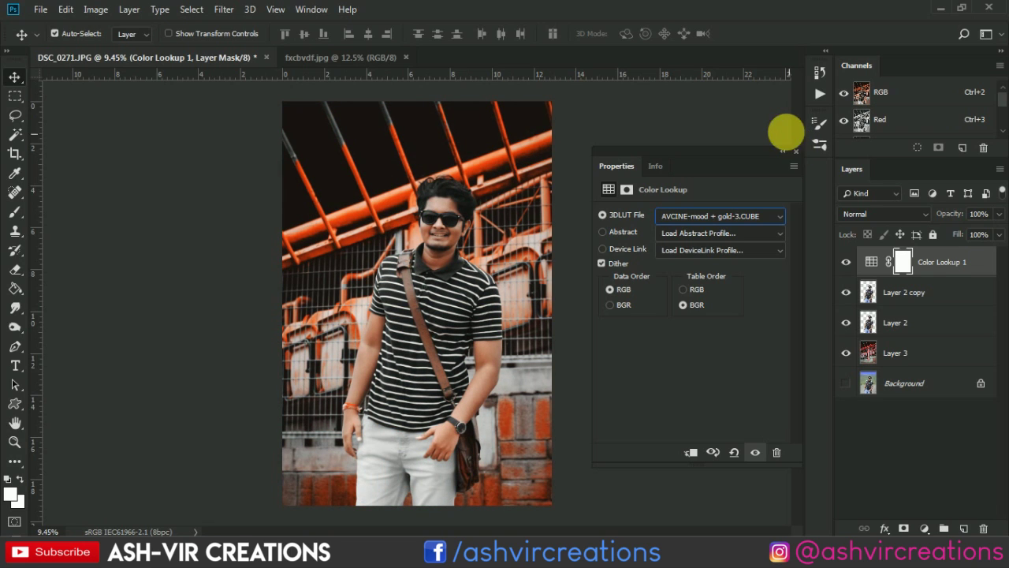
click(791, 150)
key(ctrl+plus)
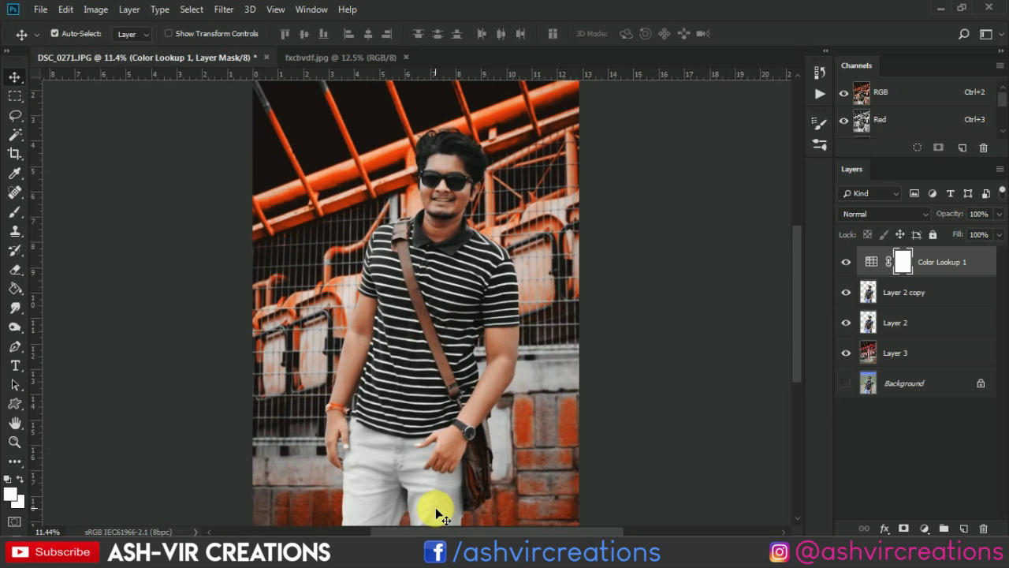
scroll(435, 507, down, 1)
scroll(399, 310, down, 1)
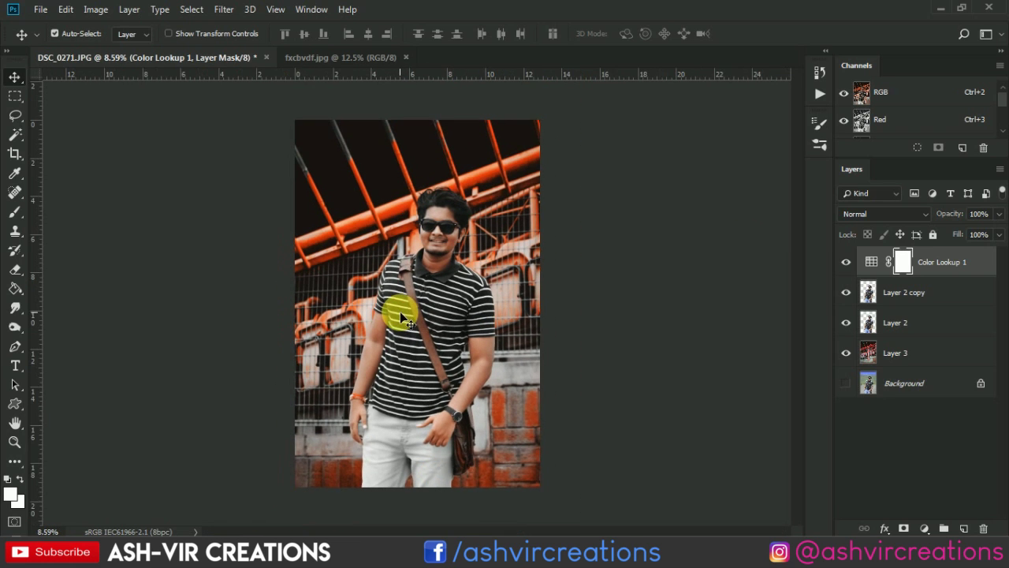
scroll(400, 311, up, 1)
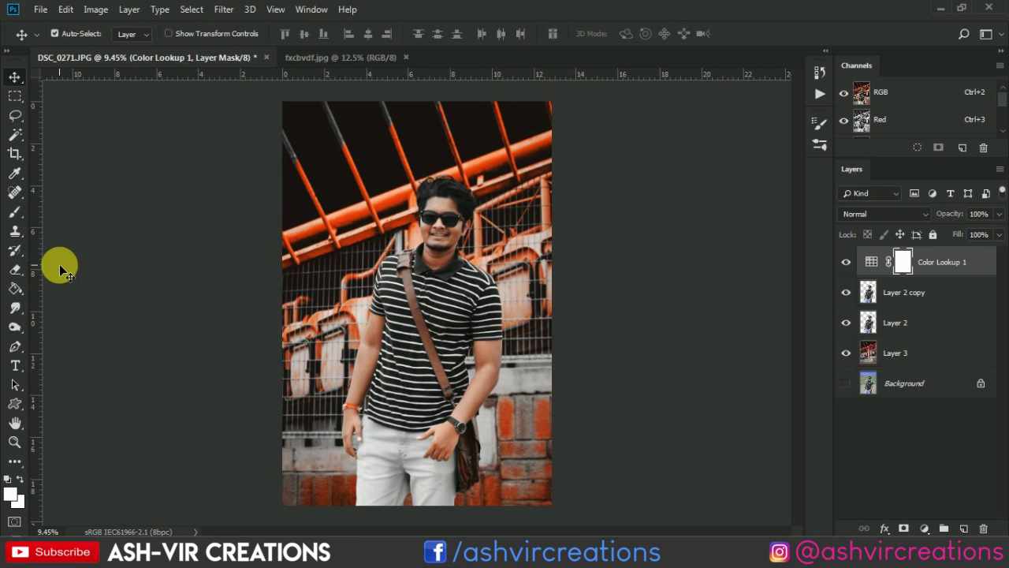
- Add a near-black #060606 Solid Color fill layer directly above Layer 2 copy
right_click(398, 325)
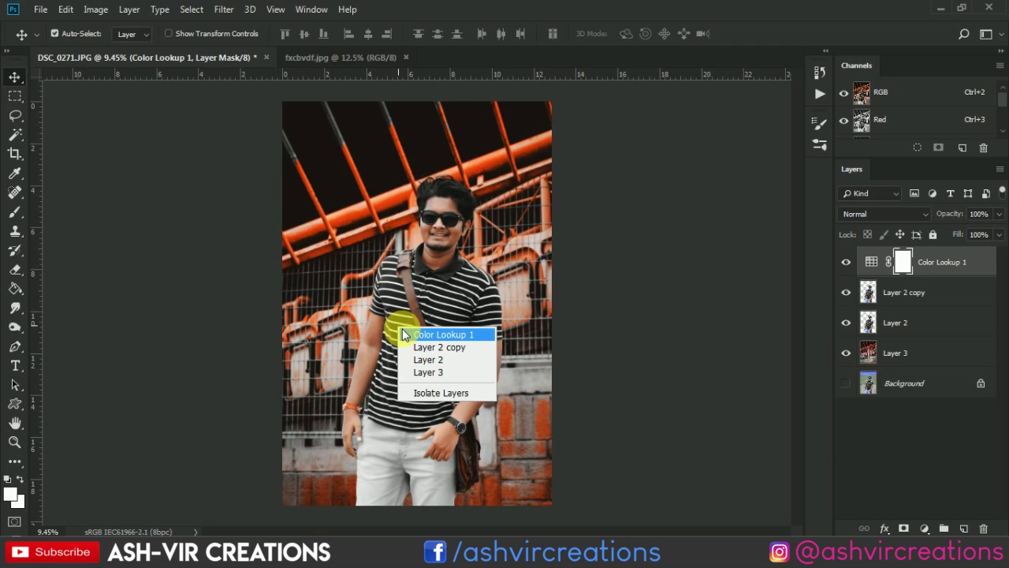
click(414, 343)
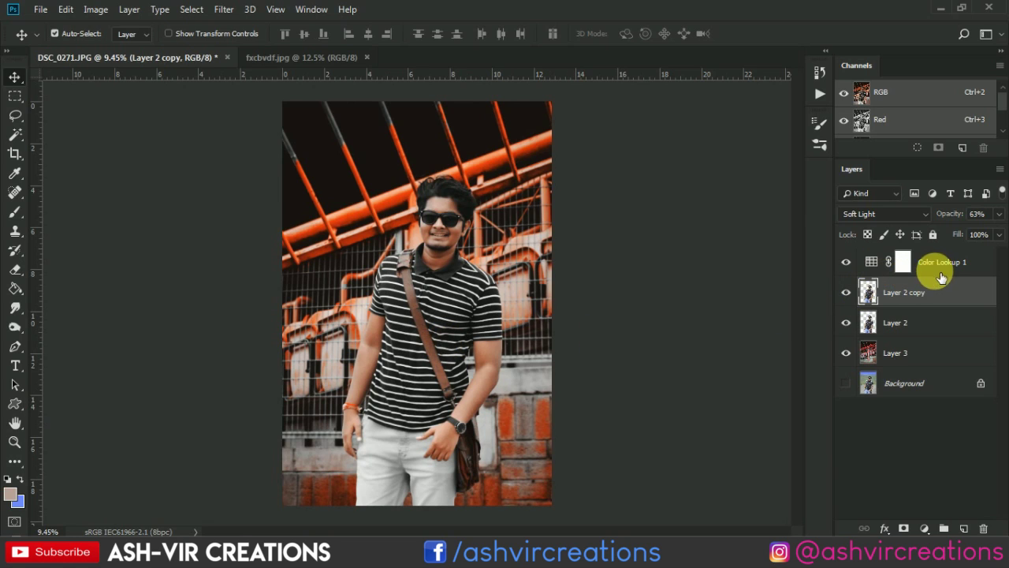
click(924, 527)
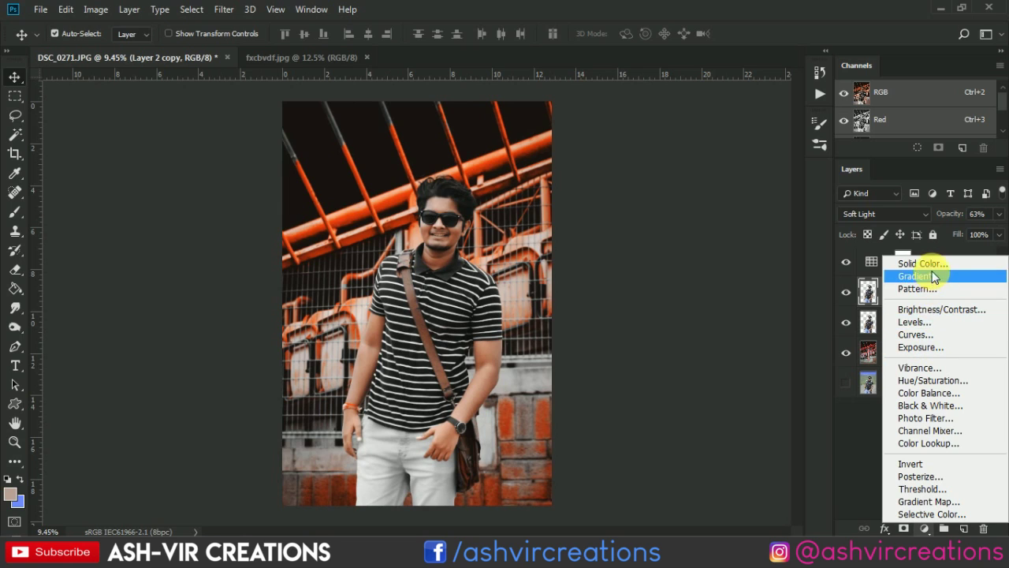
click(923, 261)
click(608, 378)
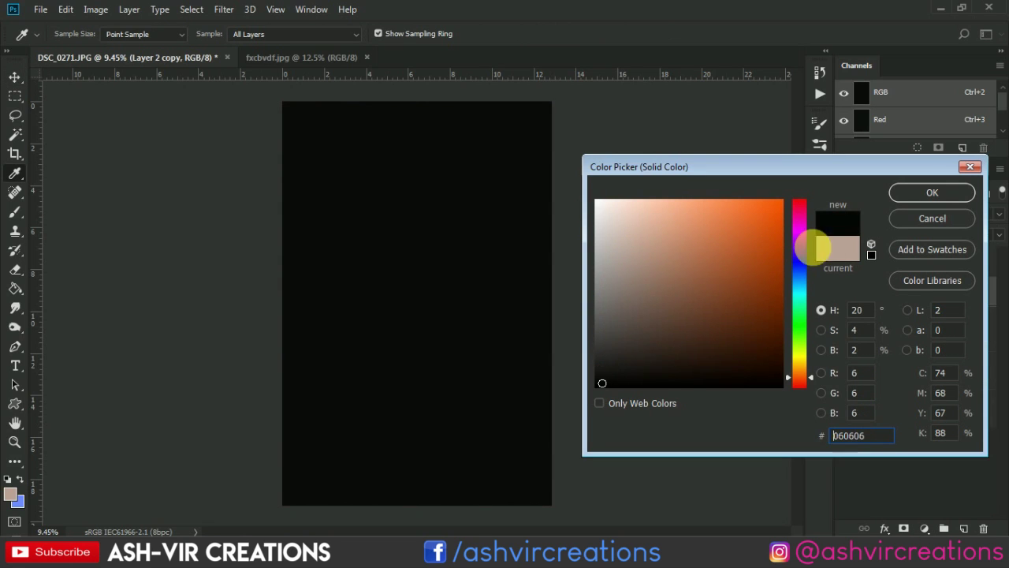
click(933, 193)
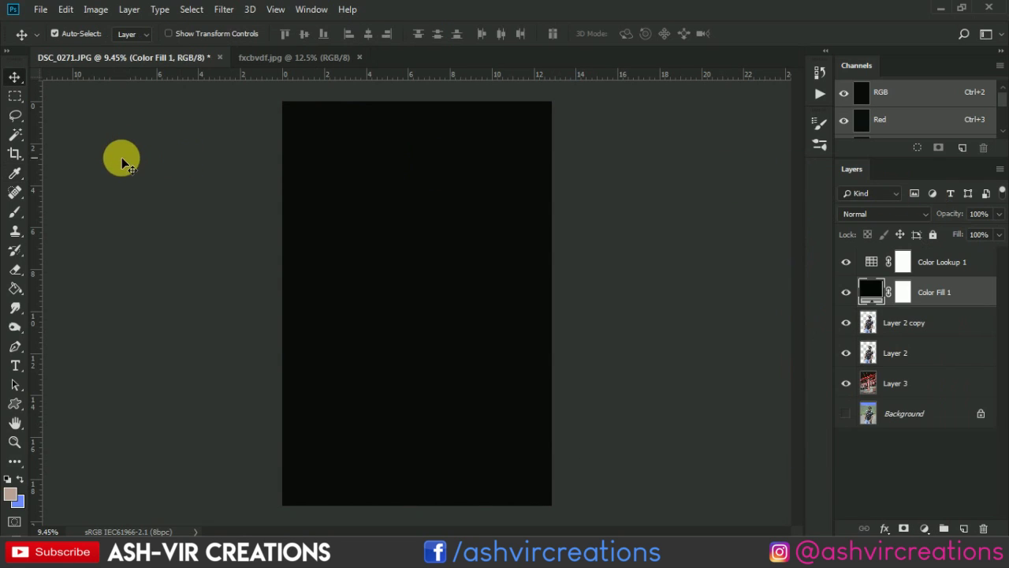
- Target the Color Fill 1 mask and enlarge the Soft Round brush to 2700 px
click(903, 290)
click(15, 211)
right_click(376, 251)
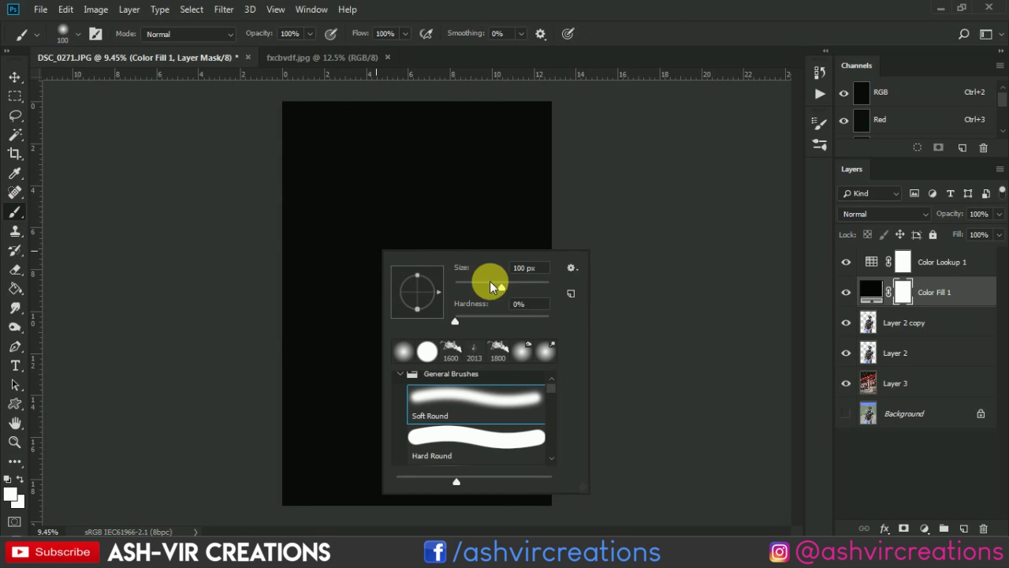
double_click(525, 267)
key(Return)
scroll(431, 169, down, 4)
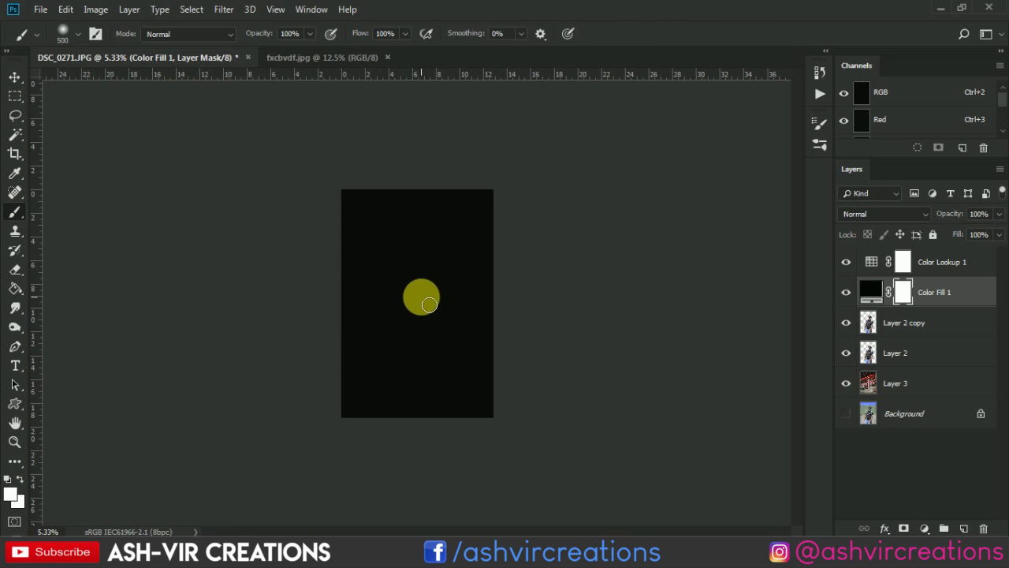
key(bracketright)
key(bracketright)
key(bracketright)
key(bracketright)
key(bracketright)
key(bracketright)
key(bracketright)
key(bracketright)
key(bracketright)
key(bracketright)
key(bracketright)
key(bracketright)
key(bracketright)
key(bracketright)
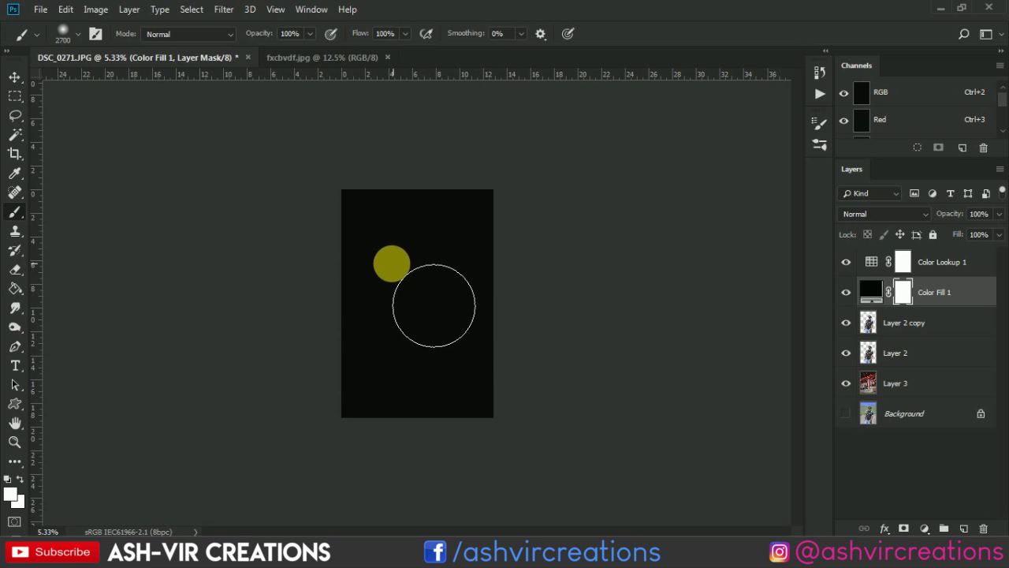
- Paint the Color Fill 1 mask with black 000000 to reveal the photo, leaving a dark fade along its lower edge
click(11, 493)
drag(623, 328, 581, 435)
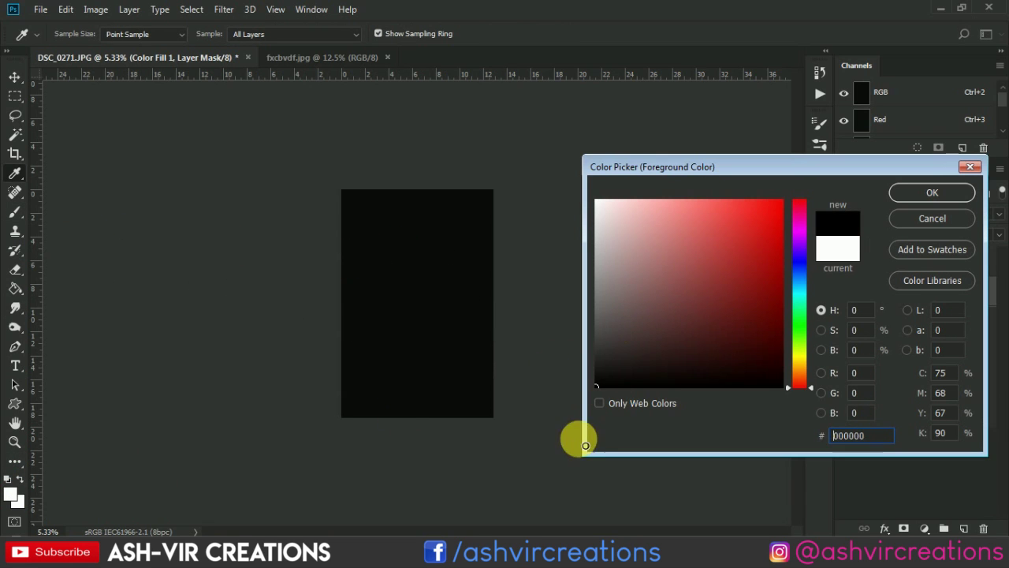
click(933, 194)
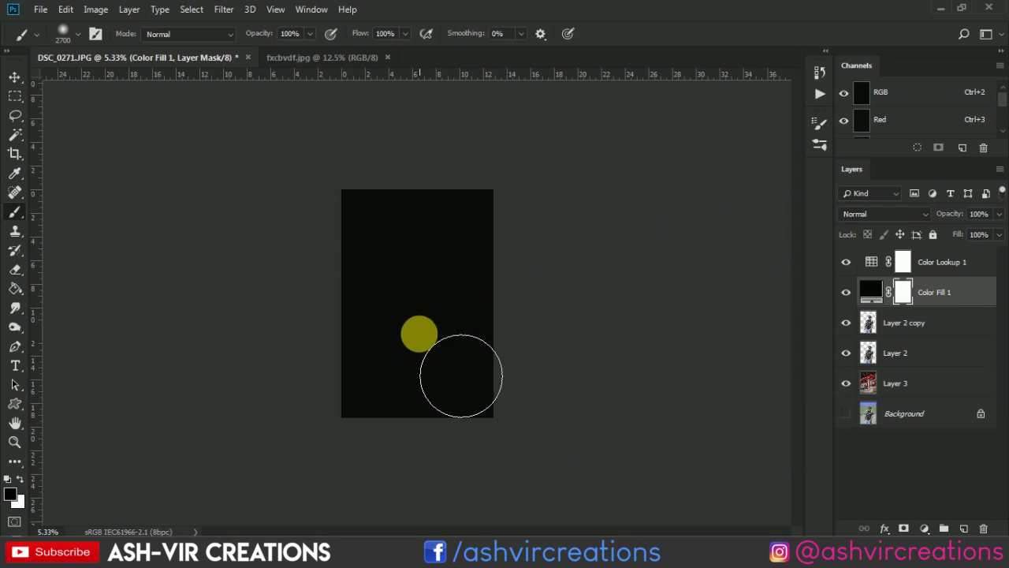
mouse_move(457, 378)
mouse_down()
mouse_move(426, 269)
mouse_move(503, 261)
mouse_move(494, 340)
mouse_move(504, 365)
mouse_move(541, 372)
mouse_move(372, 356)
mouse_move(381, 359)
mouse_move(416, 221)
mouse_move(557, 254)
mouse_up()
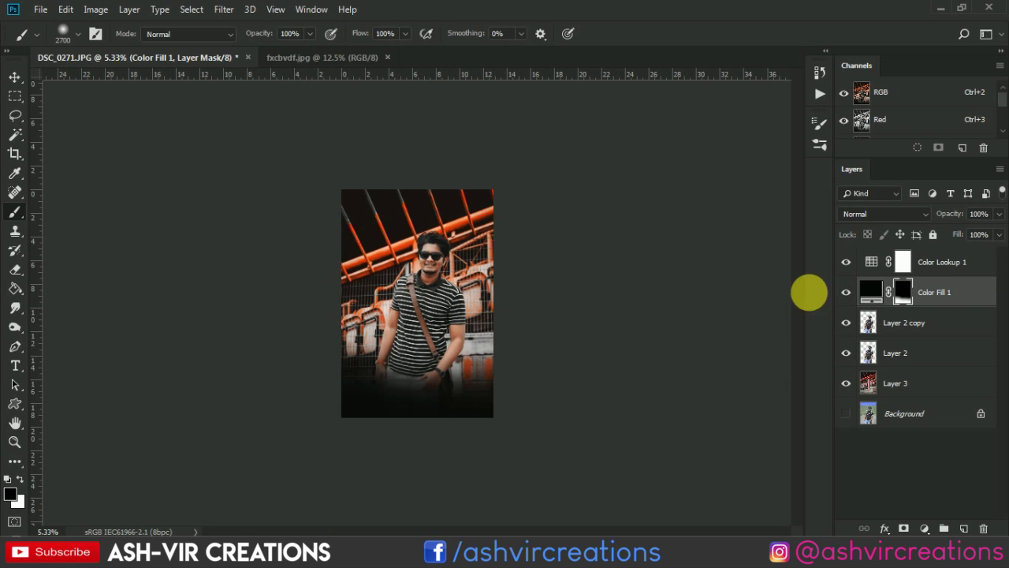
- Lower Color Fill 1 to 49% opacity and trim its dark fade over the legs and wall with a 2400 px brush
key(ctrl+0)
drag(950, 213, 906, 214)
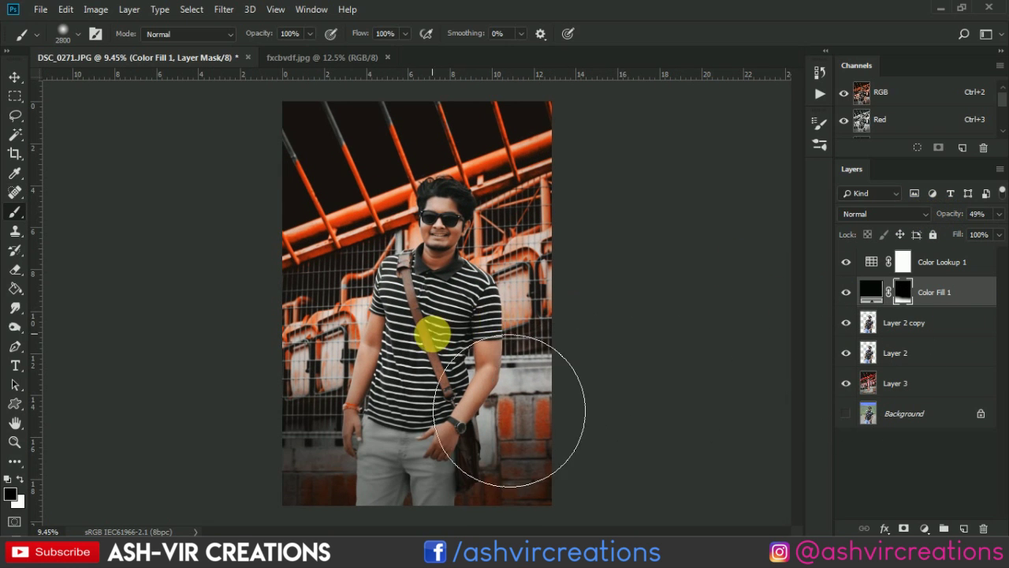
key(bracketleft)
key(bracketleft)
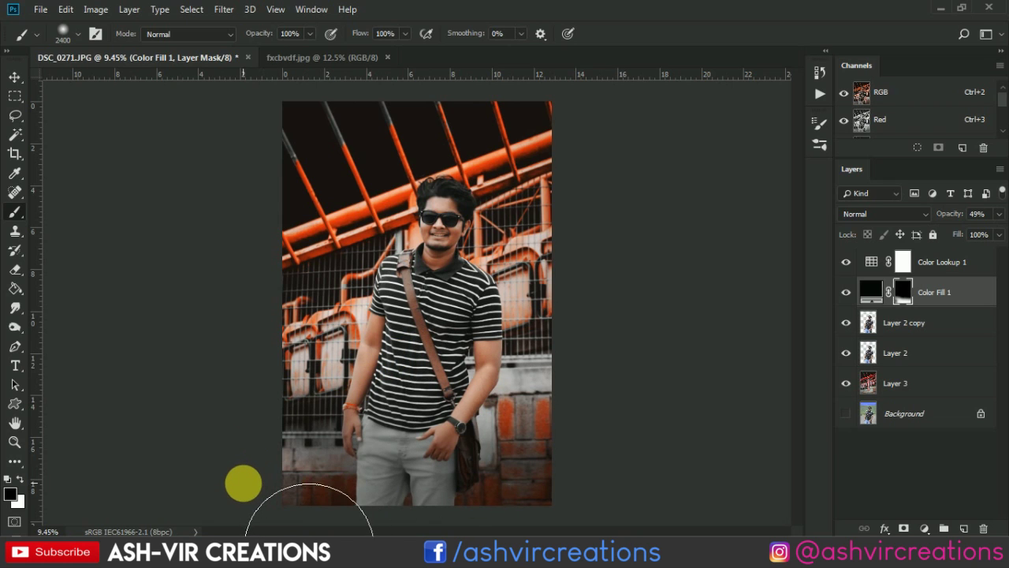
mouse_move(363, 468)
mouse_down()
mouse_move(422, 436)
mouse_move(436, 474)
mouse_move(554, 421)
mouse_up()
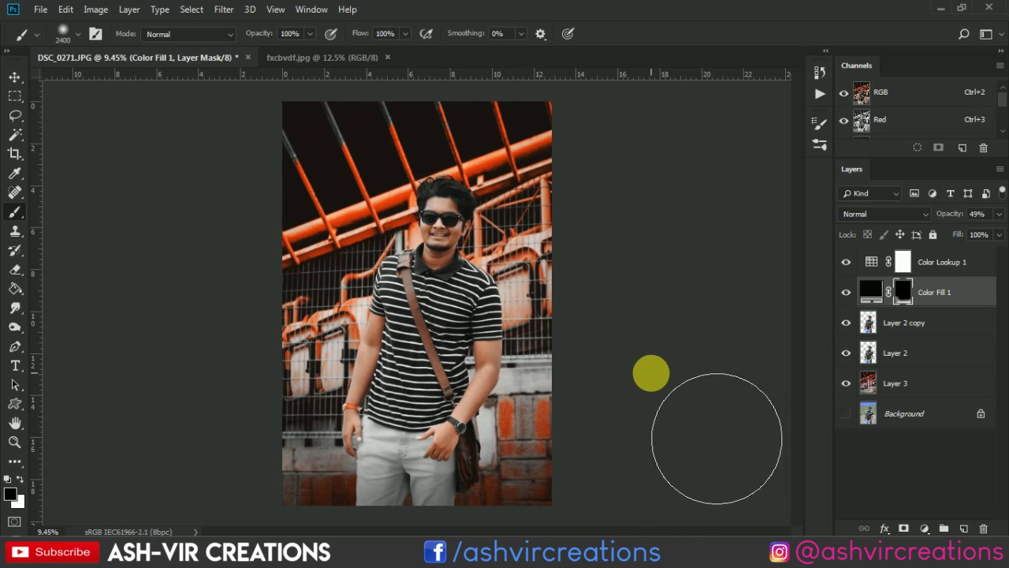
- Compare the lower part of the photo with and without Color Fill 1
scroll(489, 402, down, 1)
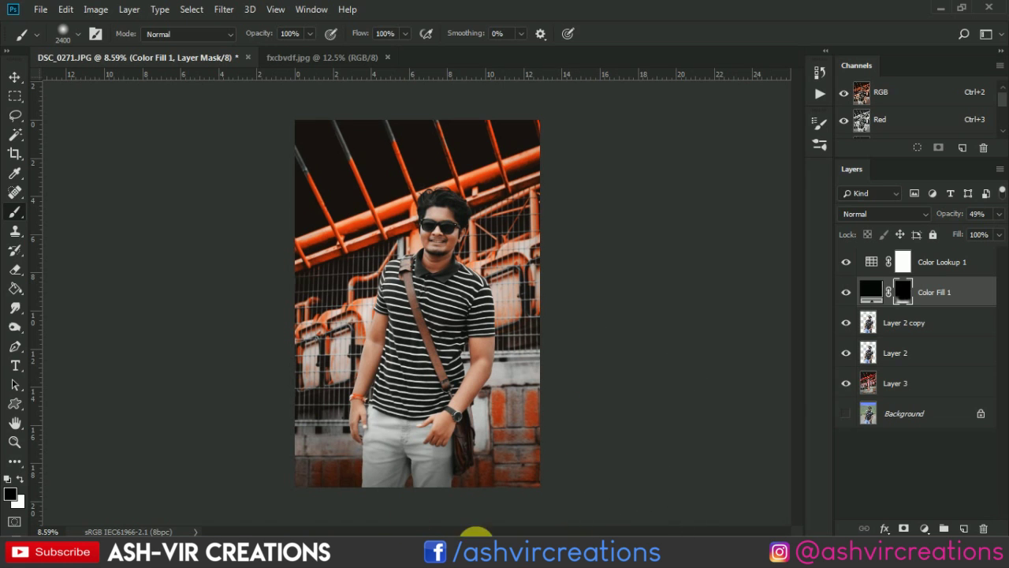
scroll(232, 385, up, 2)
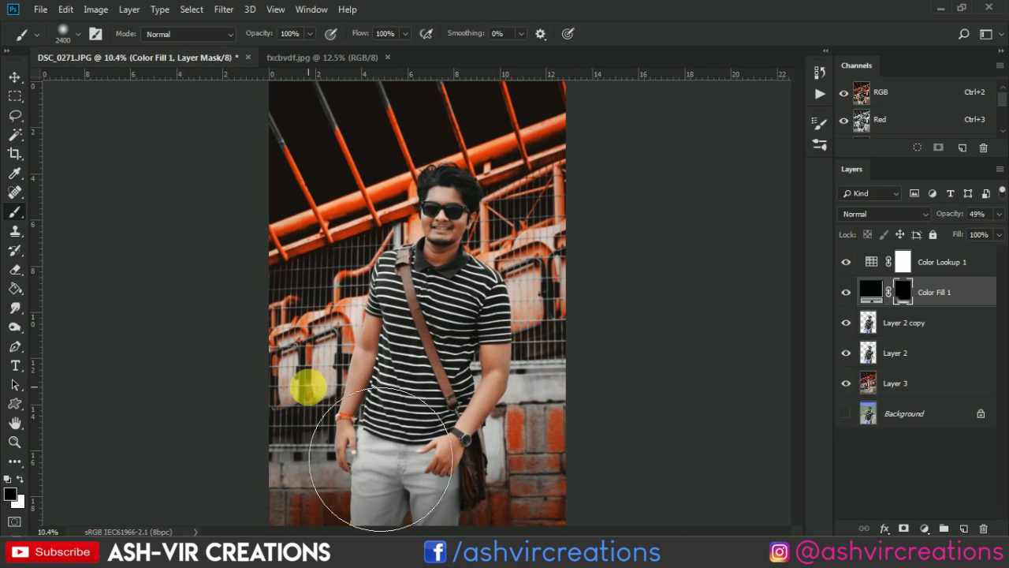
scroll(389, 370, down, 3)
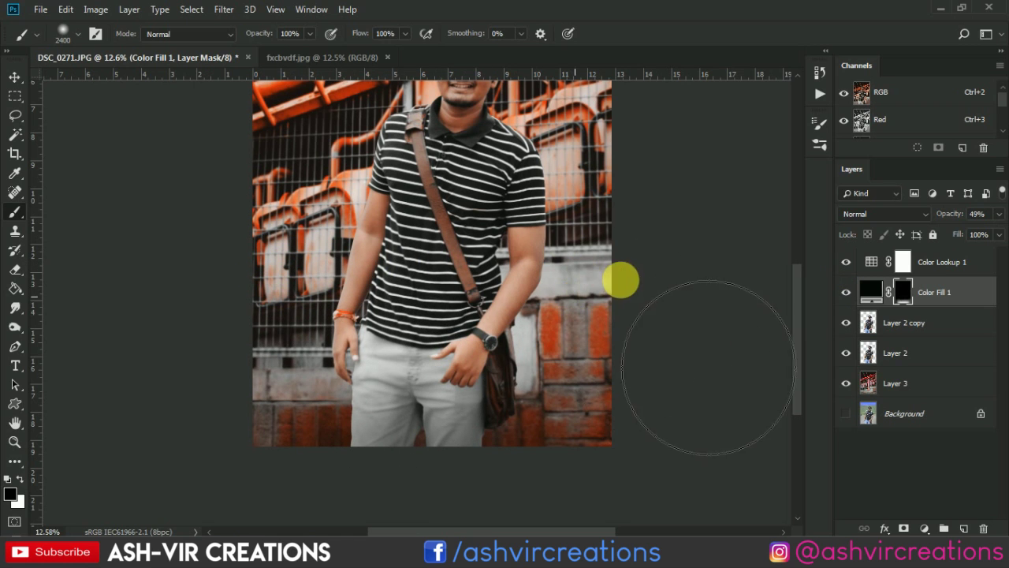
key(alt+BackSpace)
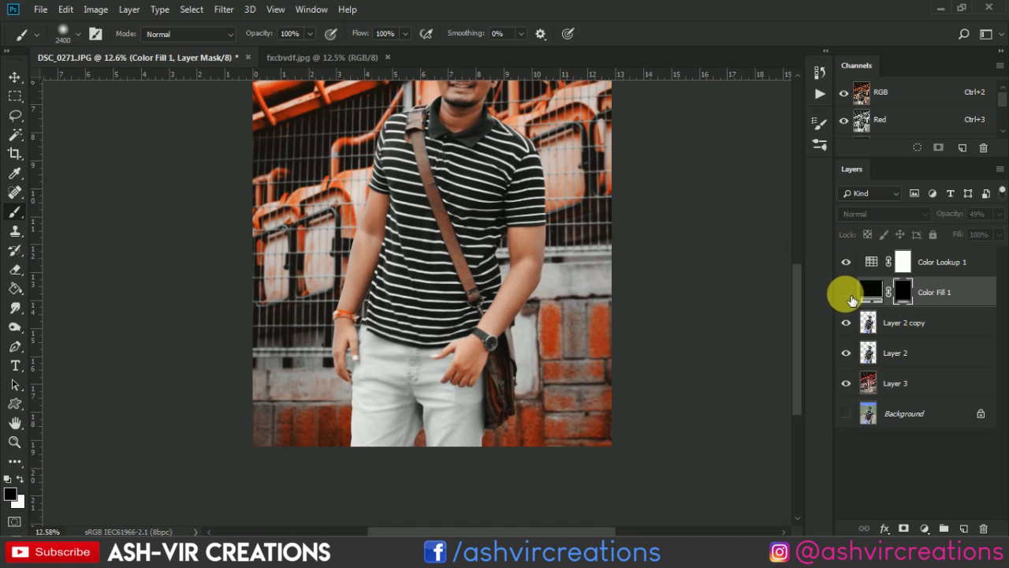
click(847, 293)
click(849, 295)
click(849, 295)
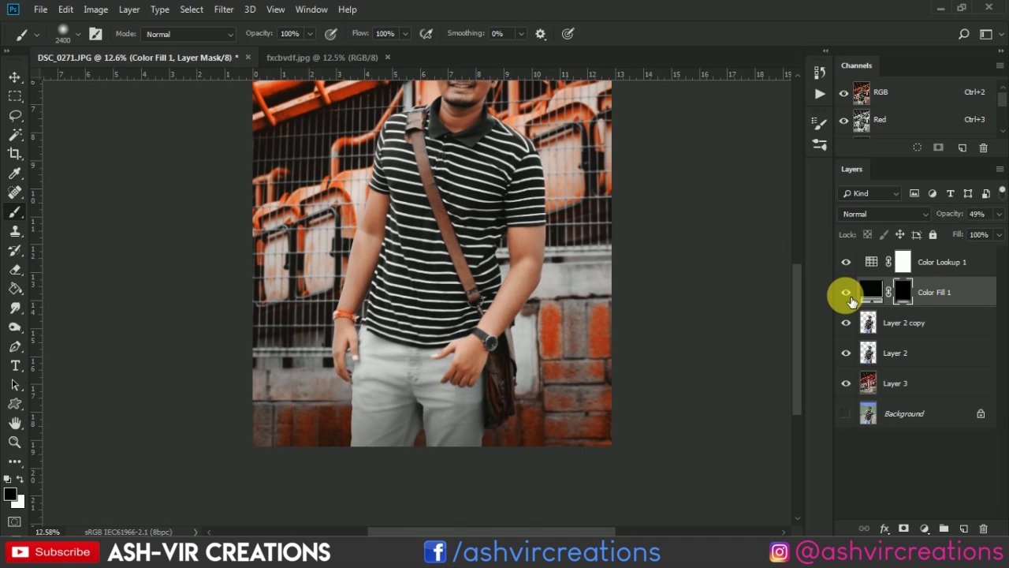
click(849, 295)
click(849, 295)
- Examine the graded composite around the bag and hands, the face and hair, and across the full image
scroll(500, 289, up, 3)
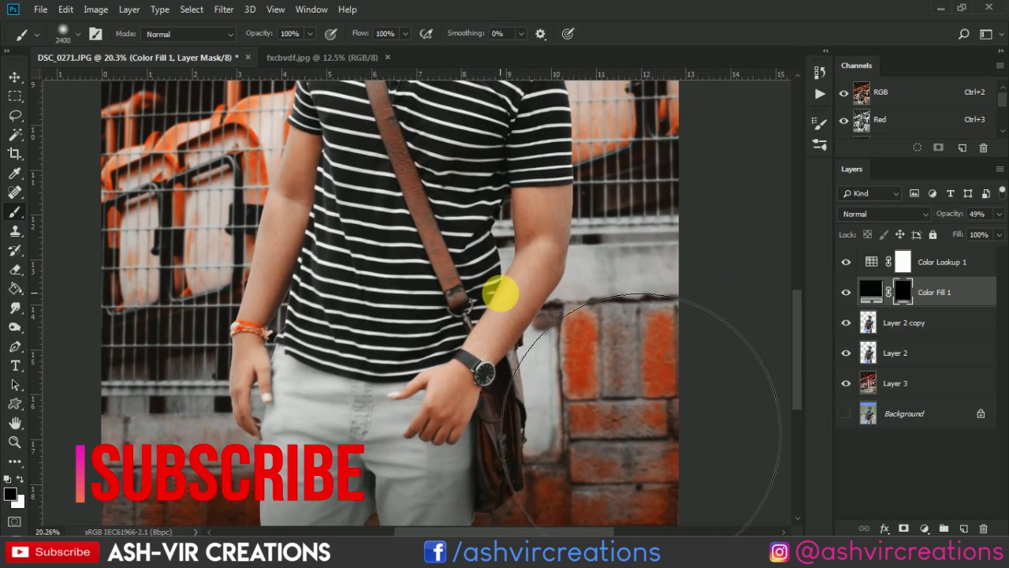
key(p)
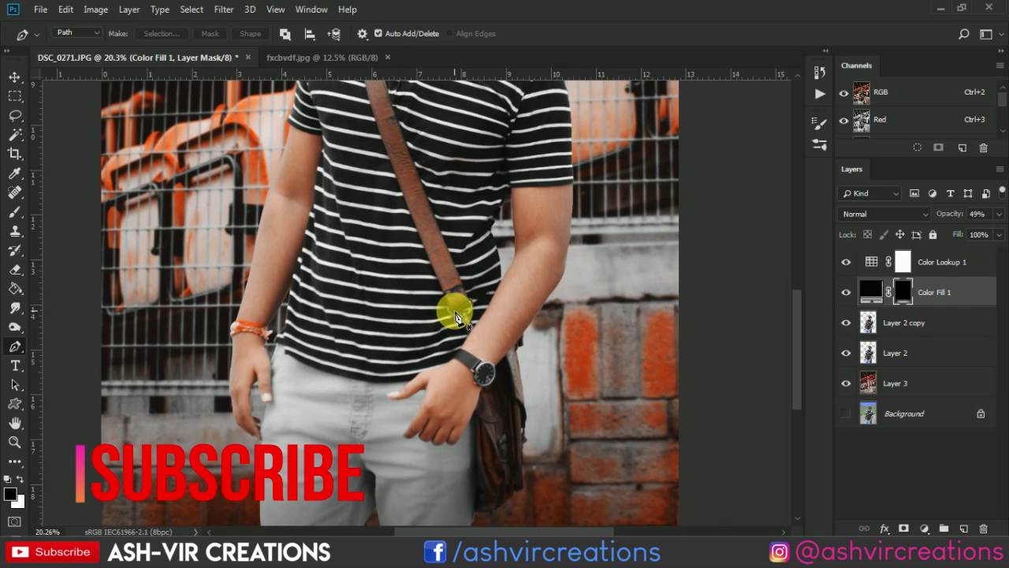
key(b)
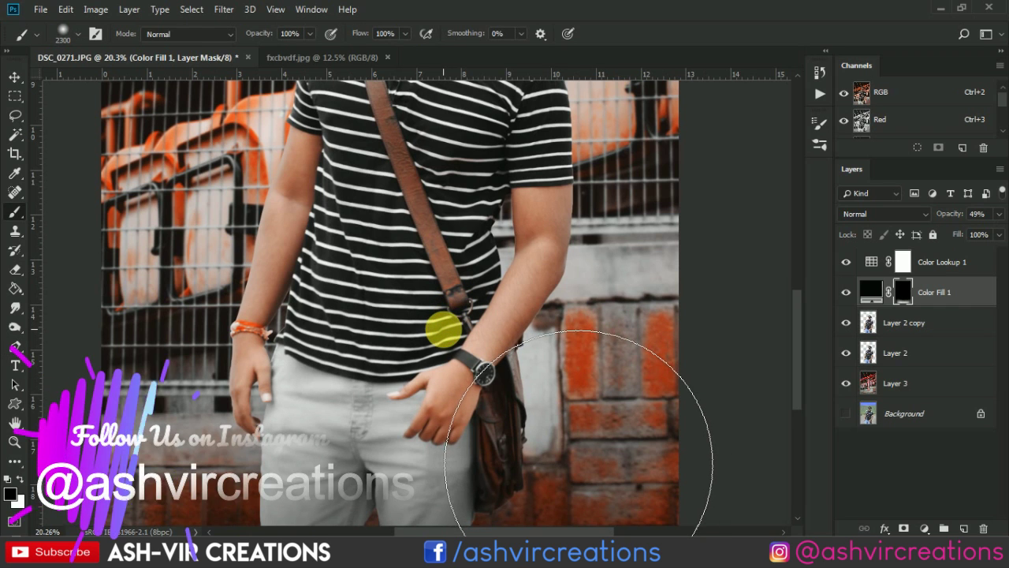
scroll(446, 326, down, 3)
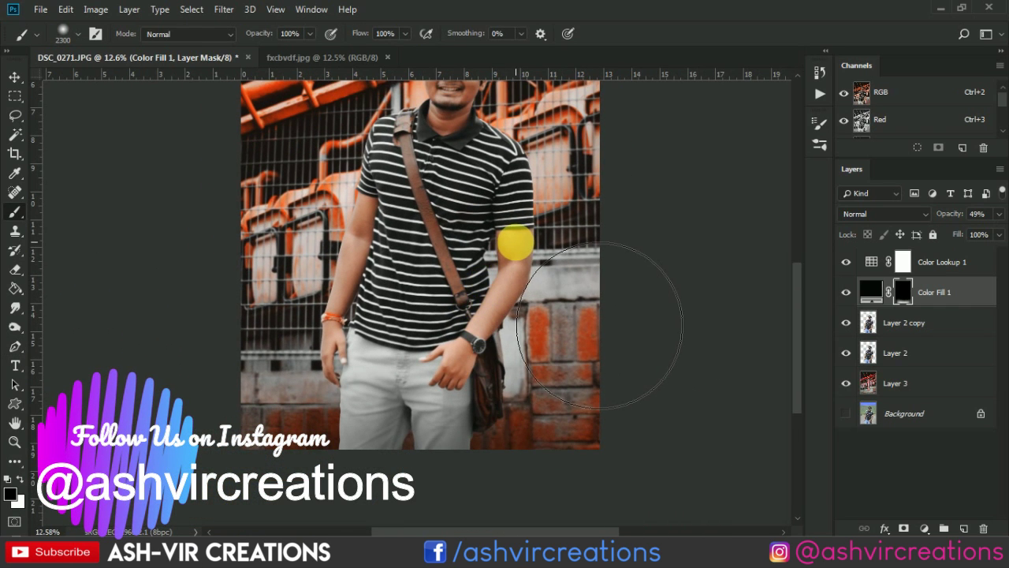
key(v)
scroll(500, 245, down, 2)
scroll(500, 246, up, 4)
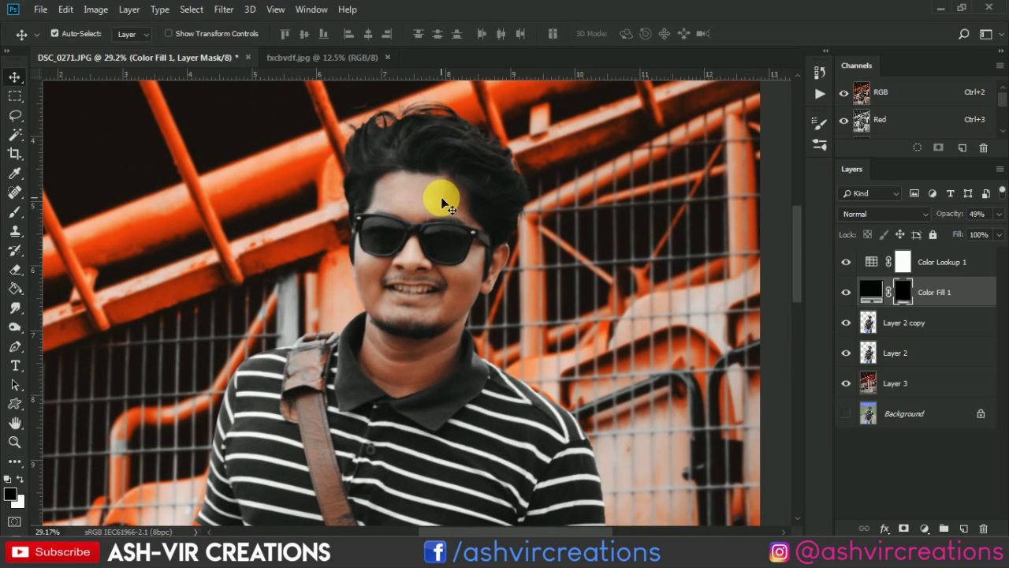
scroll(446, 207, down, 1)
scroll(442, 203, down, 5)
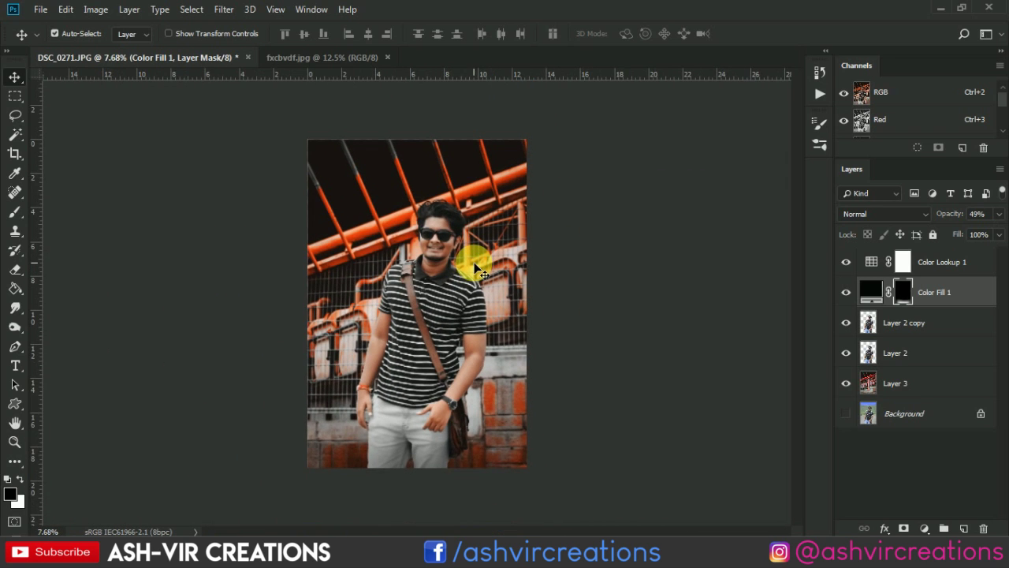
scroll(633, 294, up, 1)
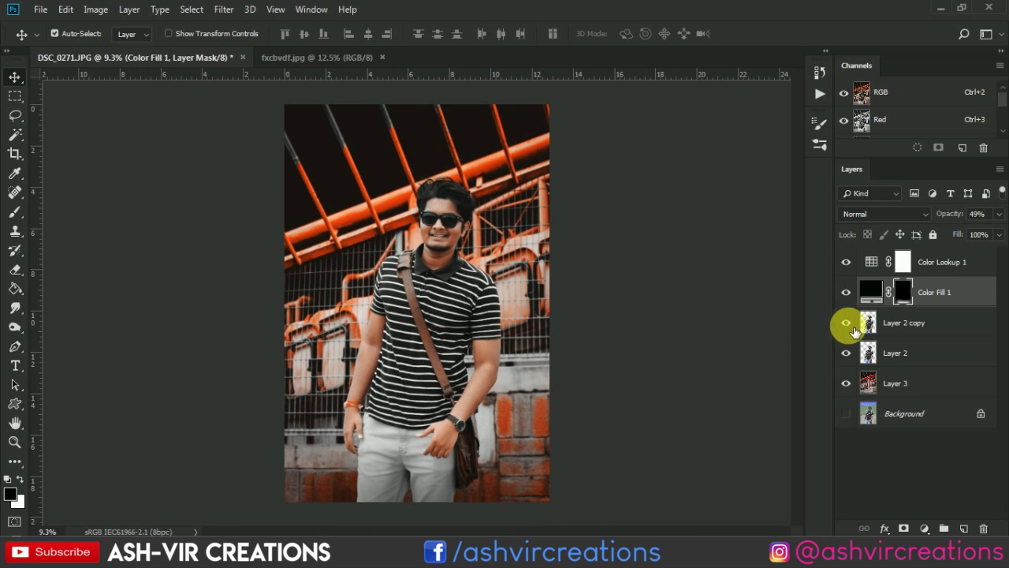
- Merge all layers from Color Lookup 1 down to Layer 3 into one layer, leaving Background separate
click(939, 264)
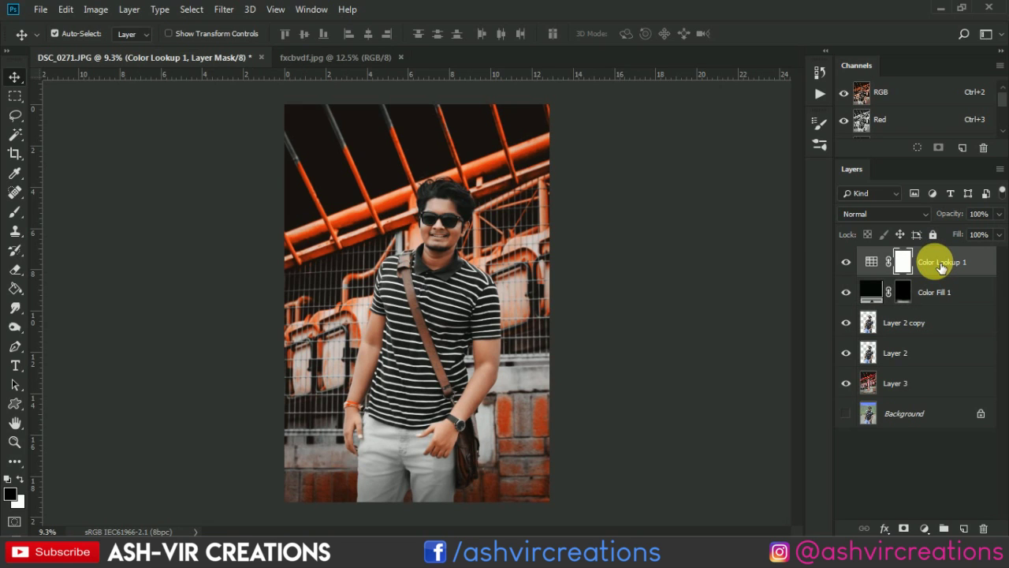
scroll(519, 237, down, 1)
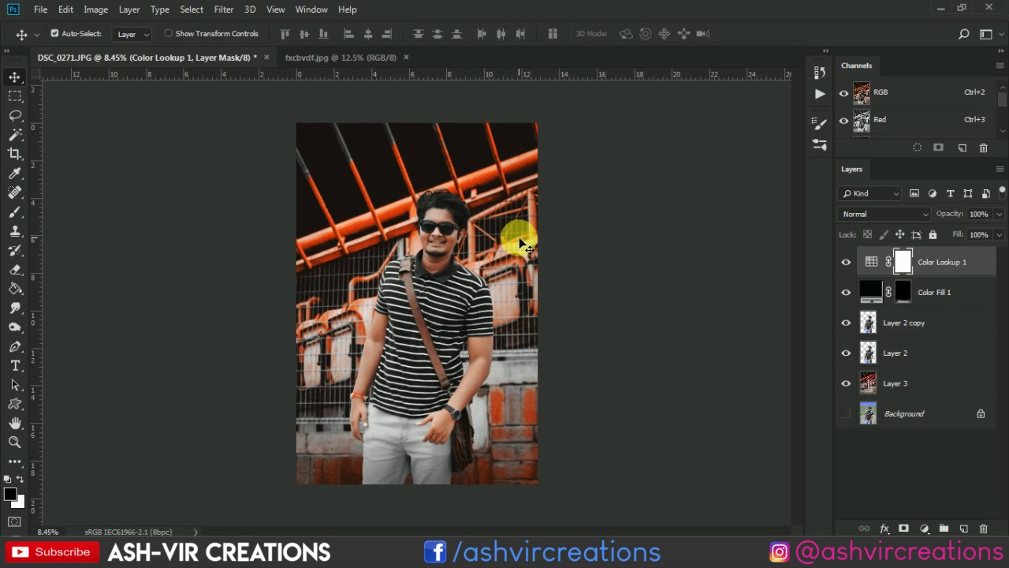
scroll(518, 237, up, 1)
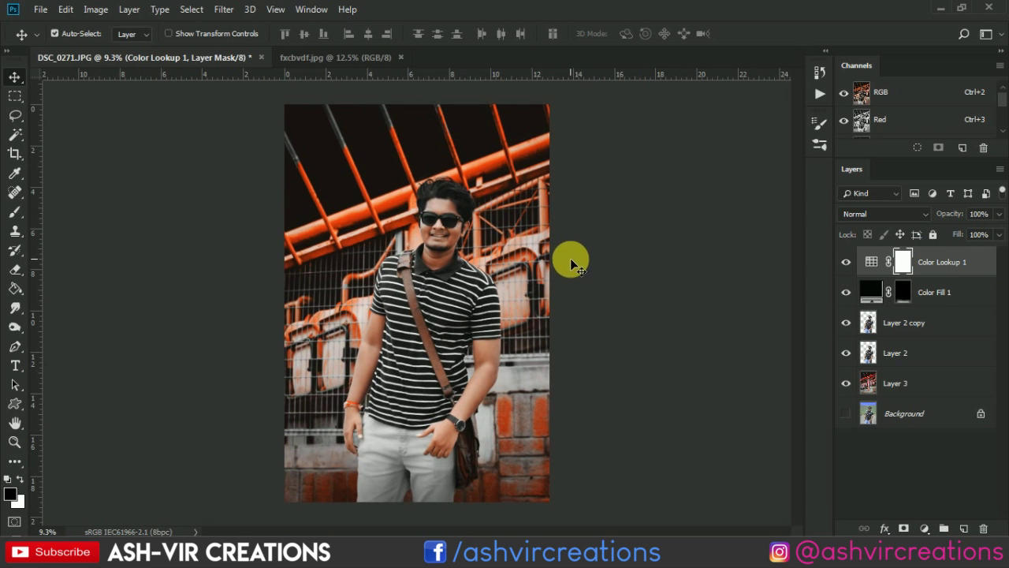
shift+click(905, 386)
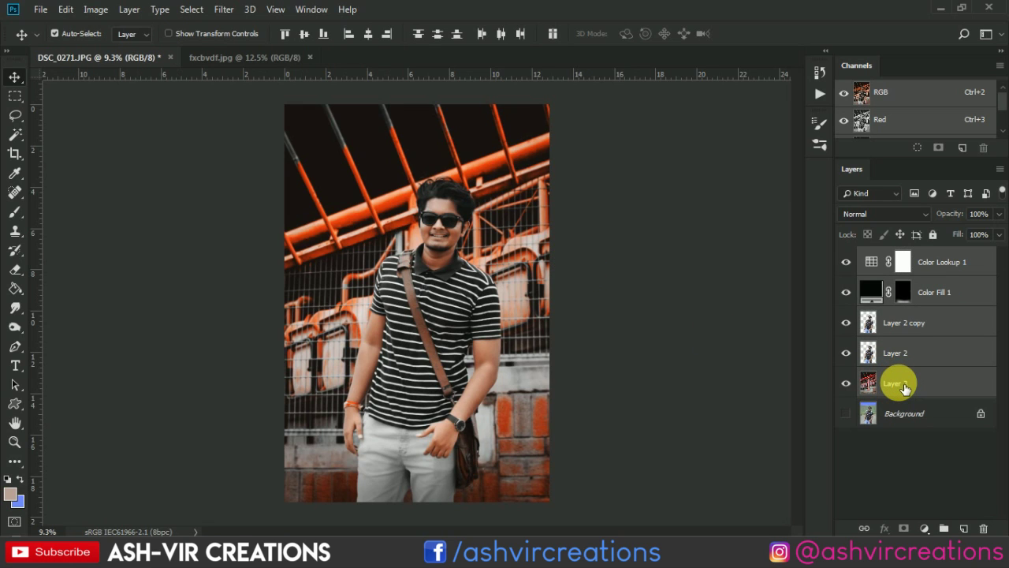
right_click(905, 386)
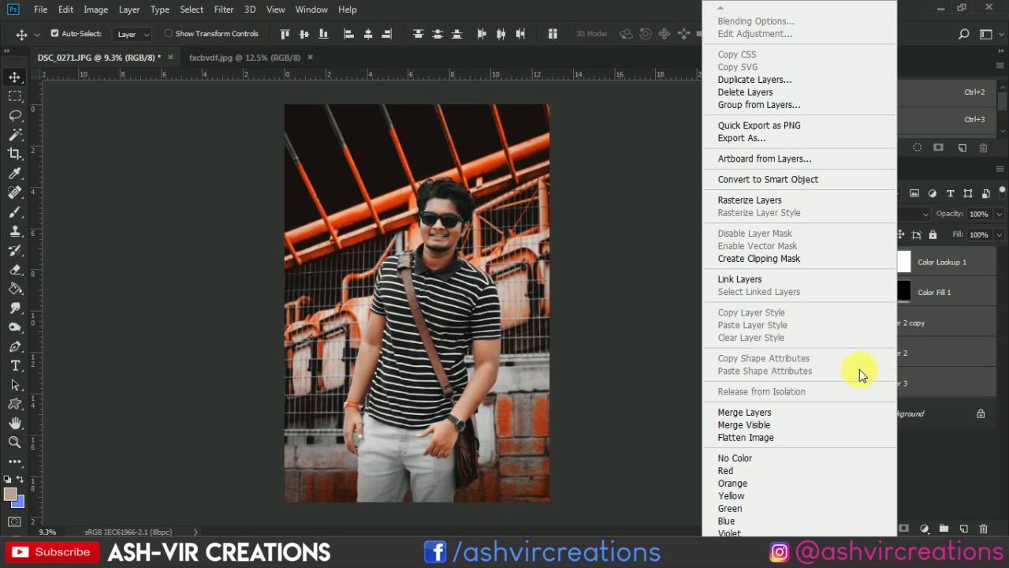
click(800, 409)
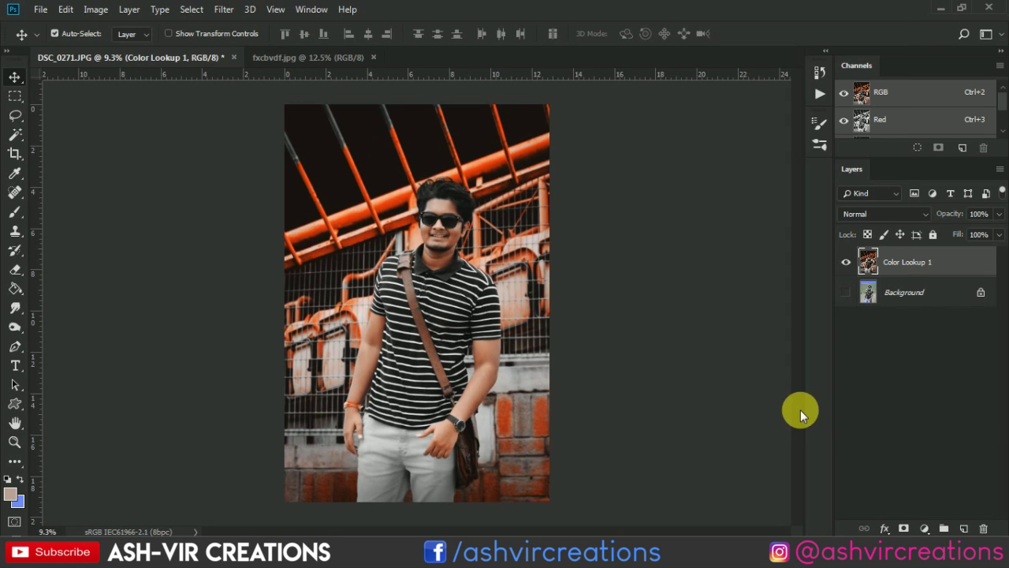
- Show the Background layer and compare the original photo with the merged Color Lookup 1 layer, both in full and close up
click(846, 292)
click(846, 262)
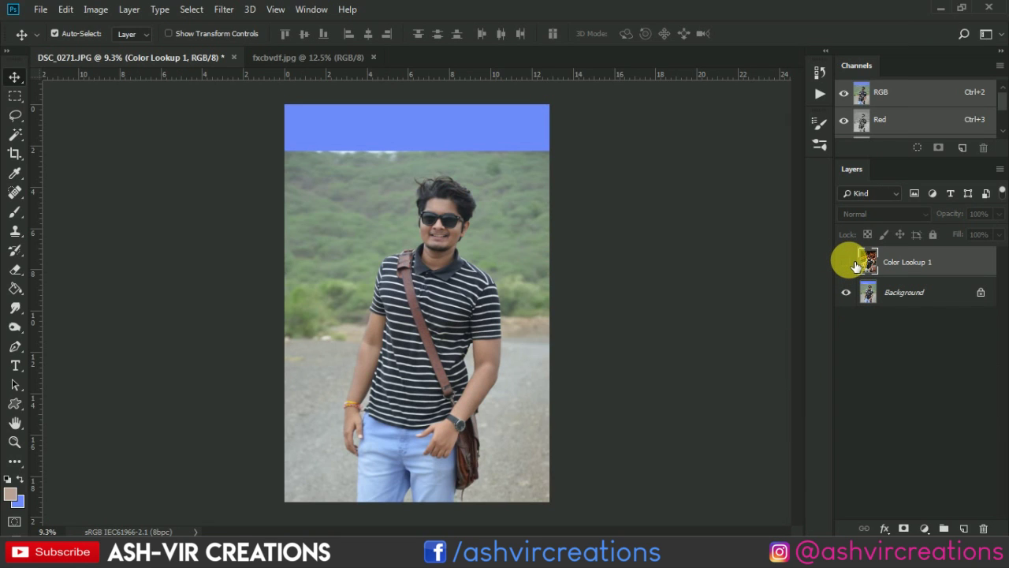
click(847, 263)
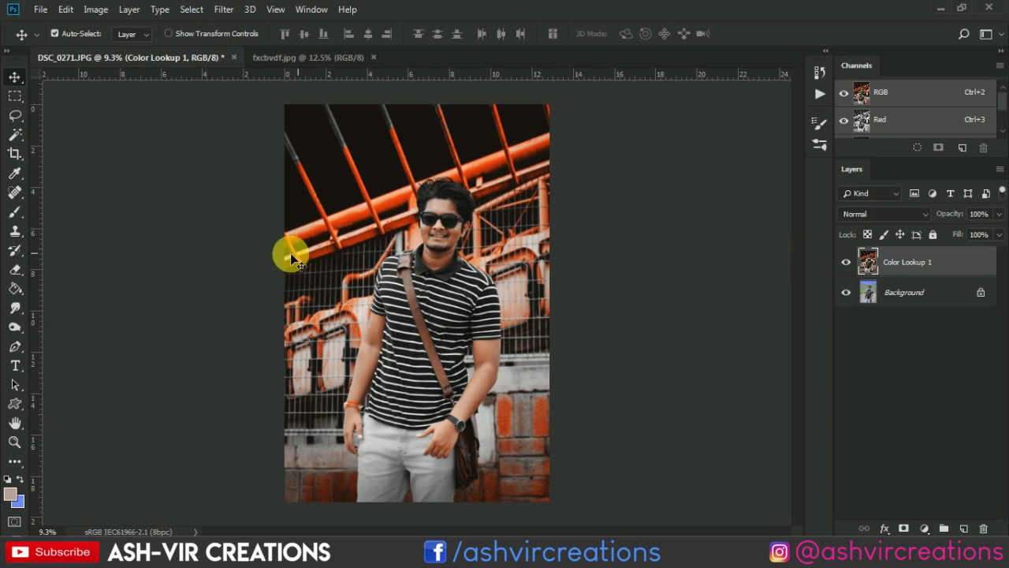
scroll(290, 253, up, 3)
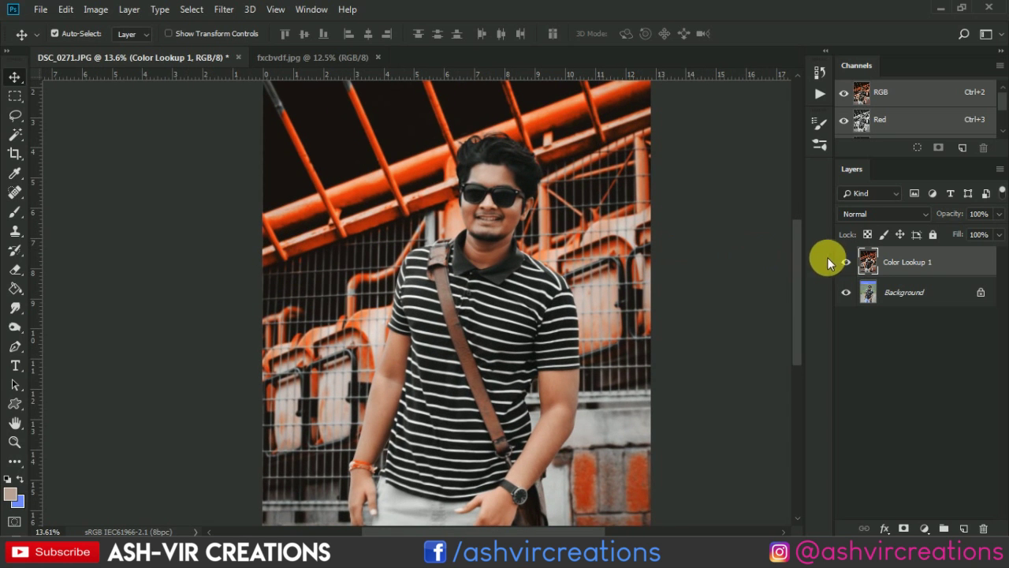
click(846, 262)
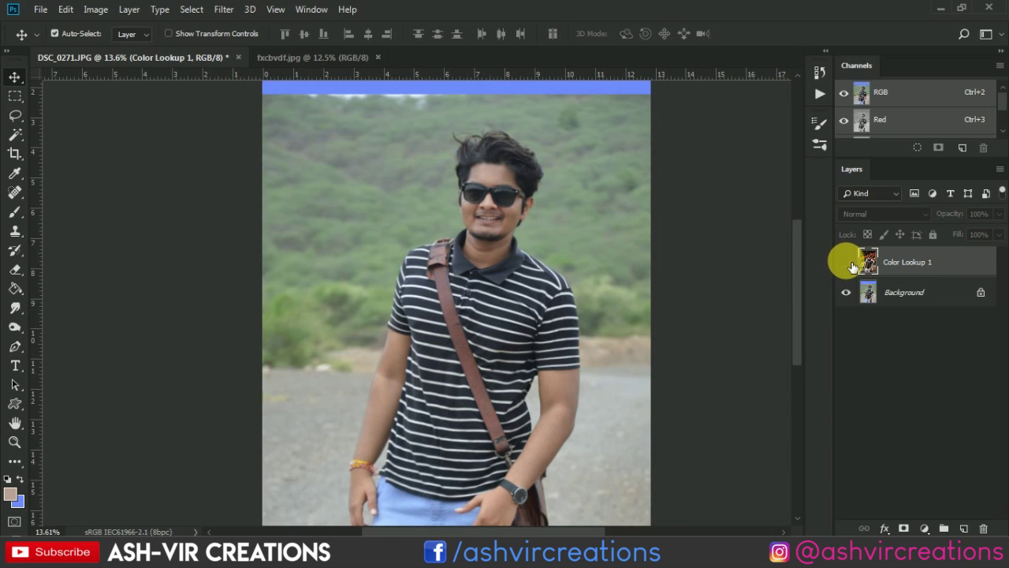
click(847, 263)
click(848, 264)
click(847, 263)
key(ctrl+minus)
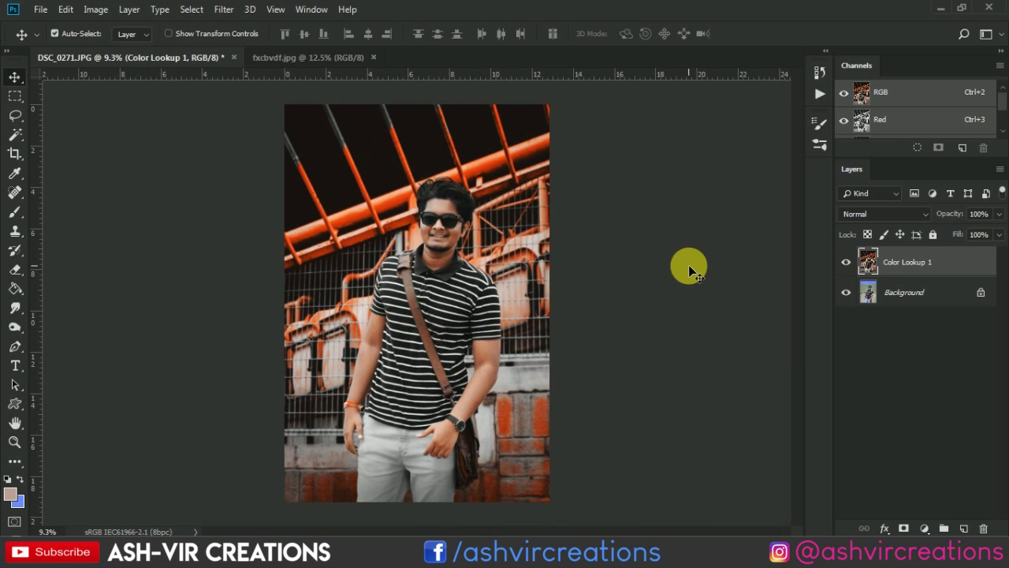